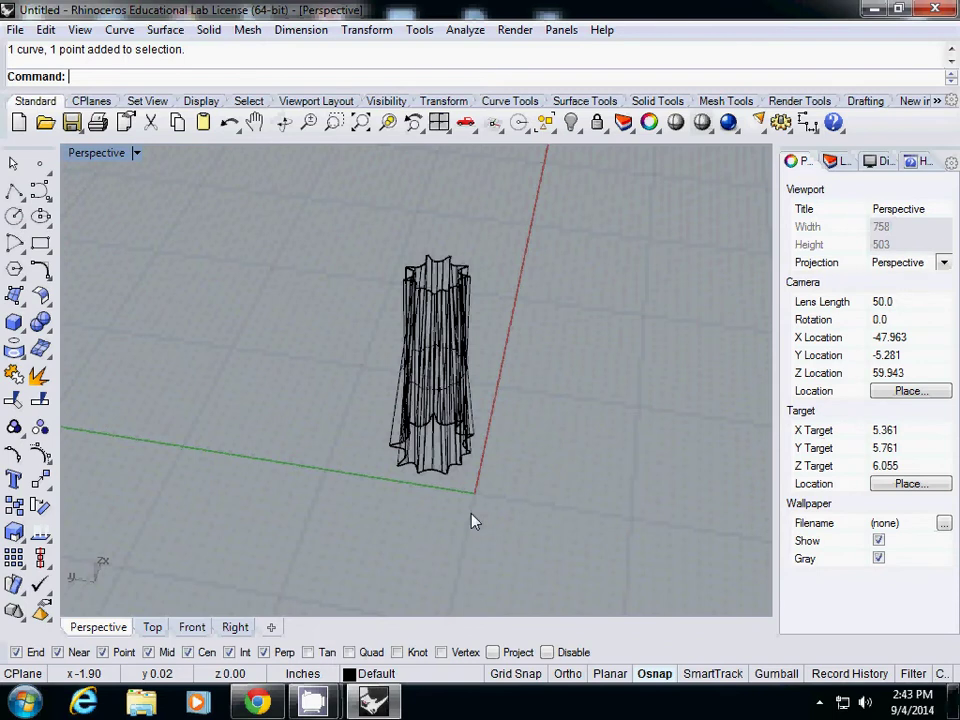
# Step: Select the lofted tower surface and set the Perspective view to Rendered display mode
pyautogui.click(442, 397)
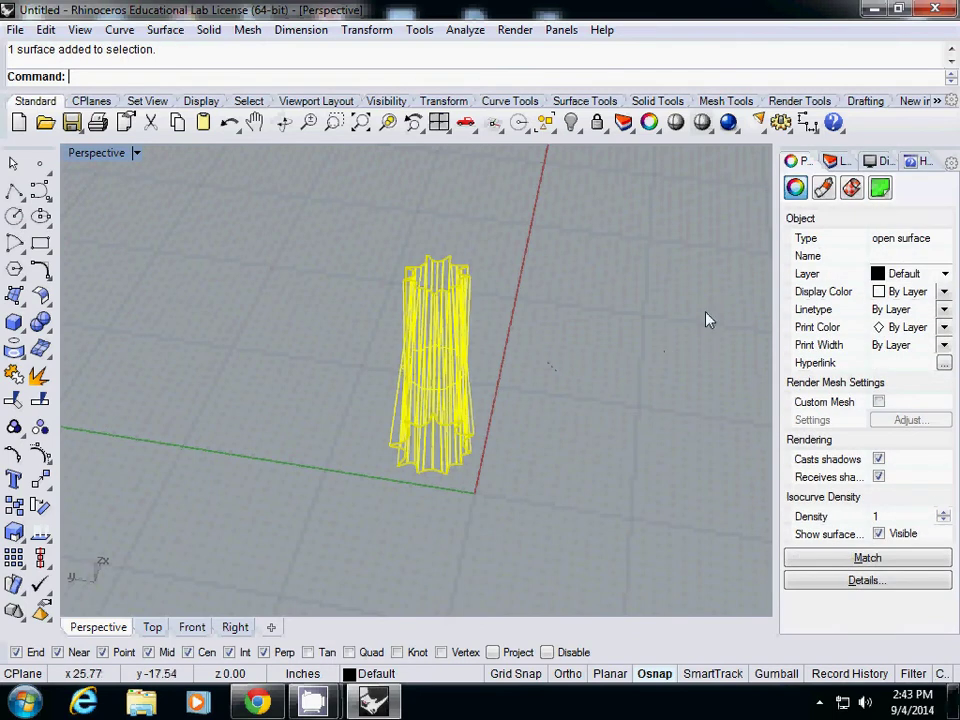
pyautogui.click(636, 318)
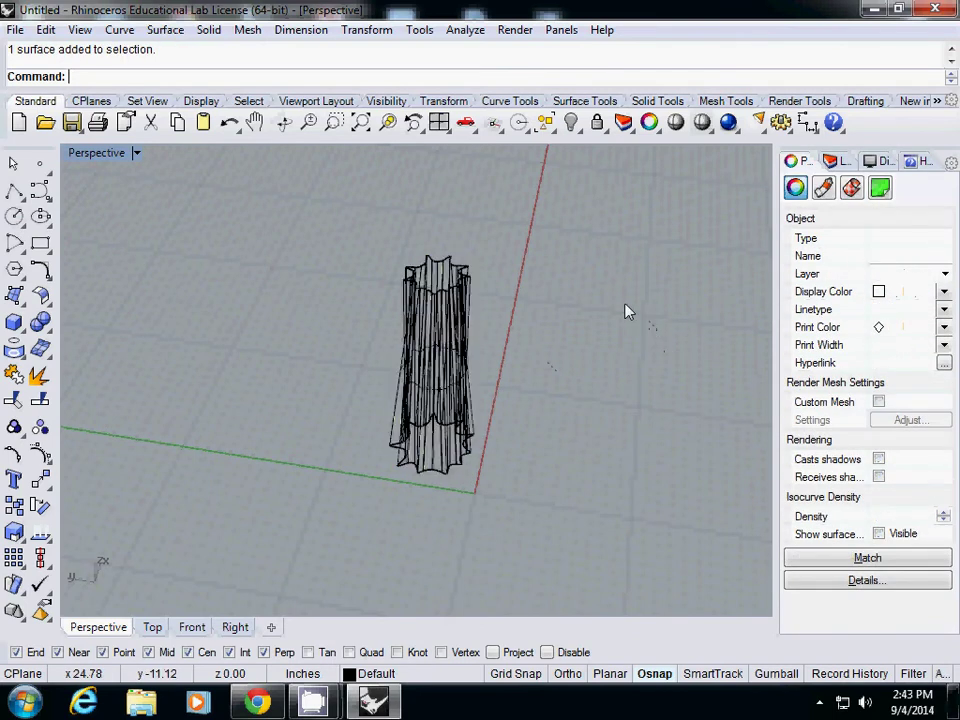
pyautogui.click(407, 326)
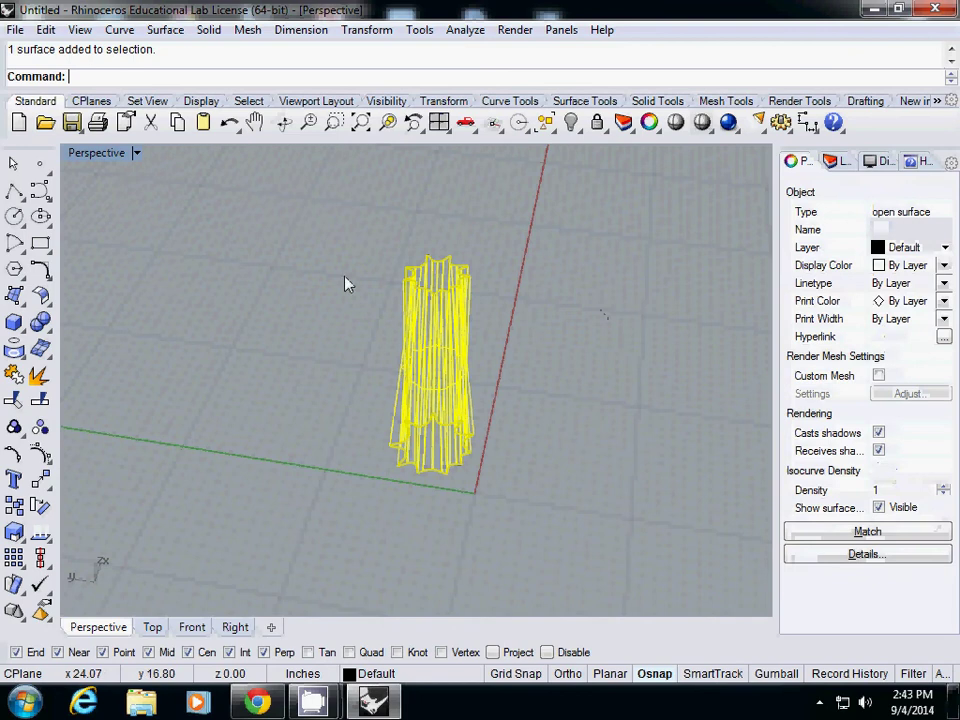
pyautogui.click(136, 152)
pyautogui.click(199, 142)
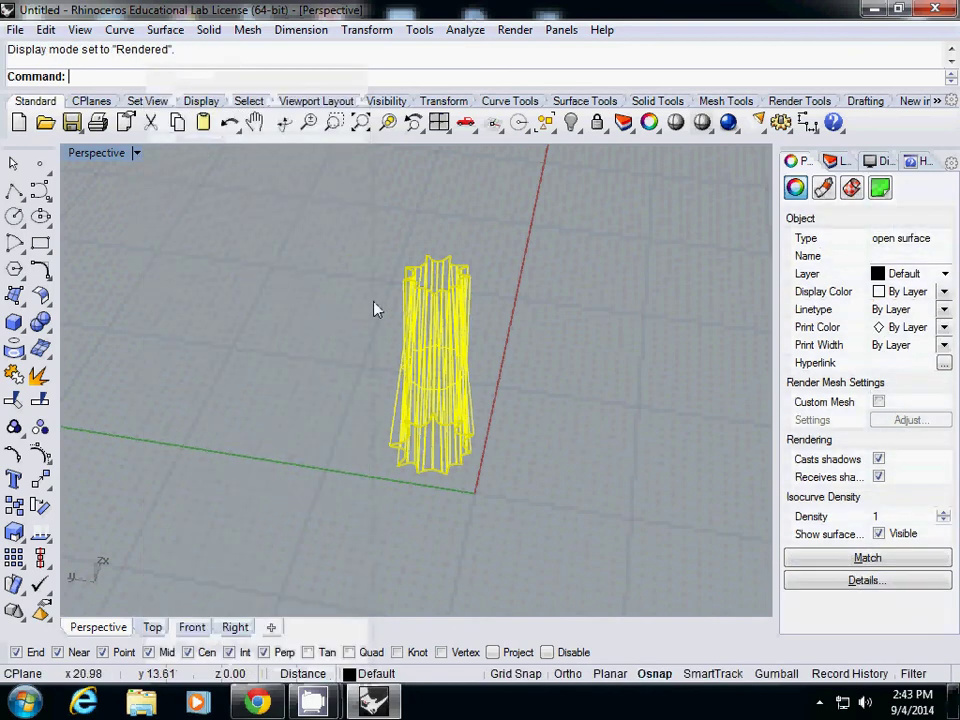
# Step: Switch the Perspective view to Shaded display mode
pyautogui.scroll(5, 310, 322)
pyautogui.click(136, 152)
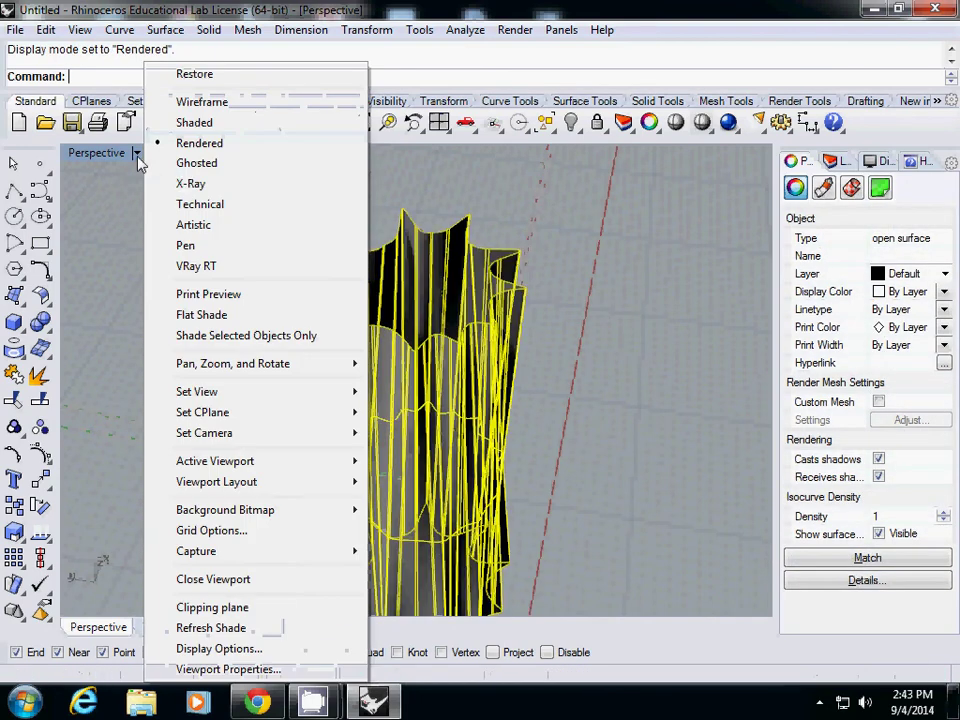
pyautogui.click(194, 122)
# Step: Orbit around the tower from several angles, selecting and deselecting the surface
pyautogui.moveTo(276, 306)
pyautogui.mouseDown(button='right')
pyautogui.moveTo(386, 279)
pyautogui.moveTo(465, 326)
pyautogui.moveTo(380, 345)
pyautogui.moveTo(386, 390)
pyautogui.mouseUp(button='right')
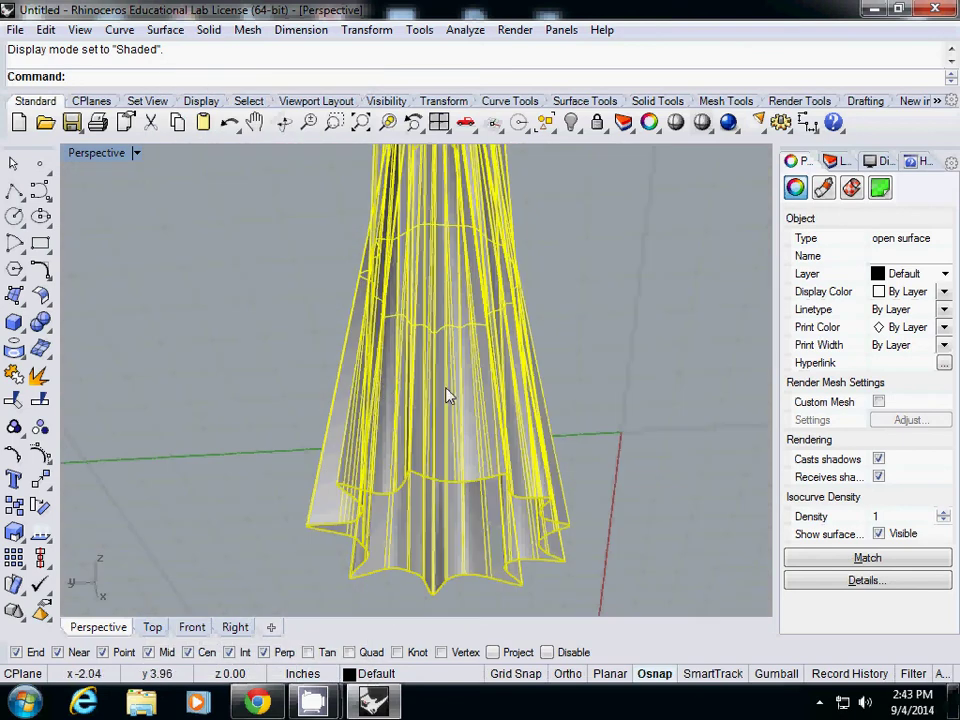
pyautogui.click(630, 343)
pyautogui.click(450, 305)
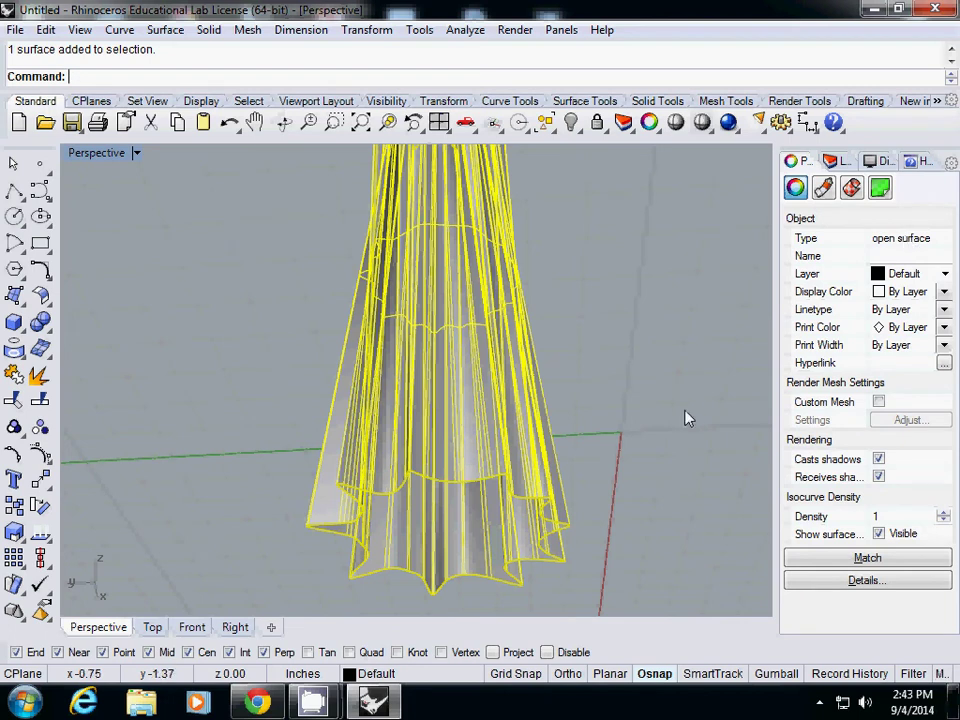
pyautogui.moveTo(613, 448); pyautogui.dragTo(525, 345, button='right')
pyautogui.click(549, 328)
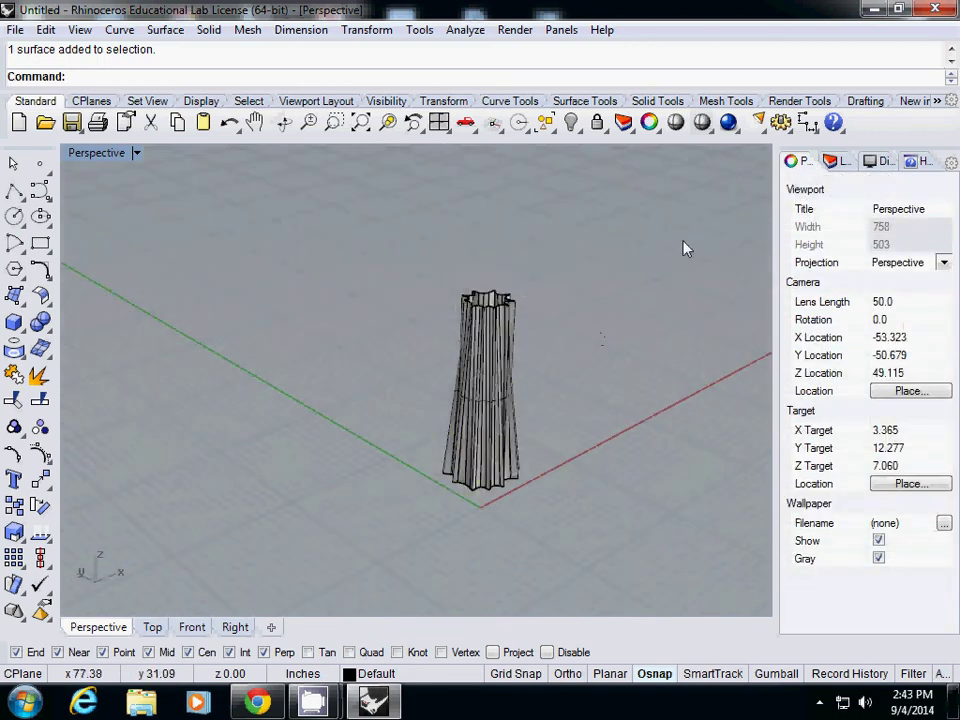
# Step: Turn on Layer 01 to show its curves, then zoom toward the tower top
pyautogui.click(836, 164)
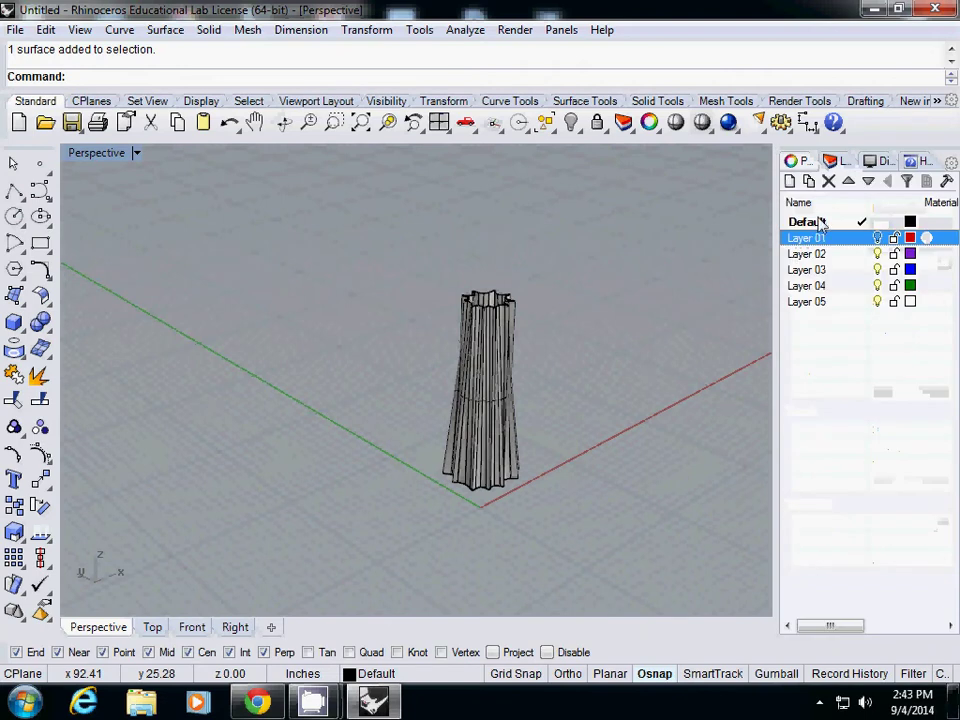
pyautogui.click(878, 238)
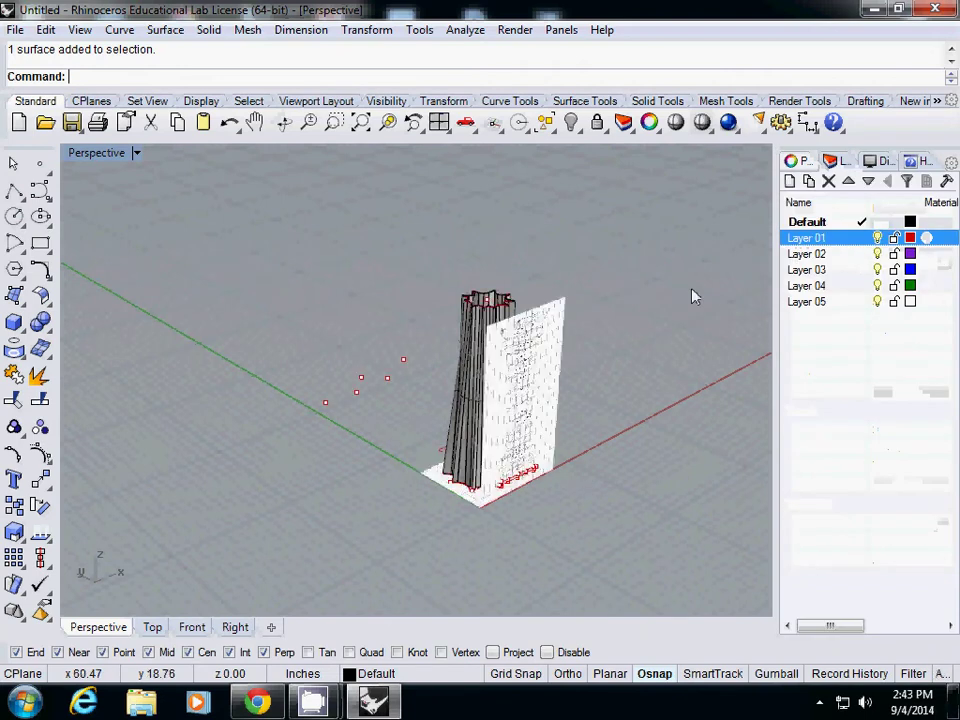
pyautogui.moveTo(692, 296); pyautogui.dragTo(600, 300, button='right')
pyautogui.scroll(5, 493, 289)
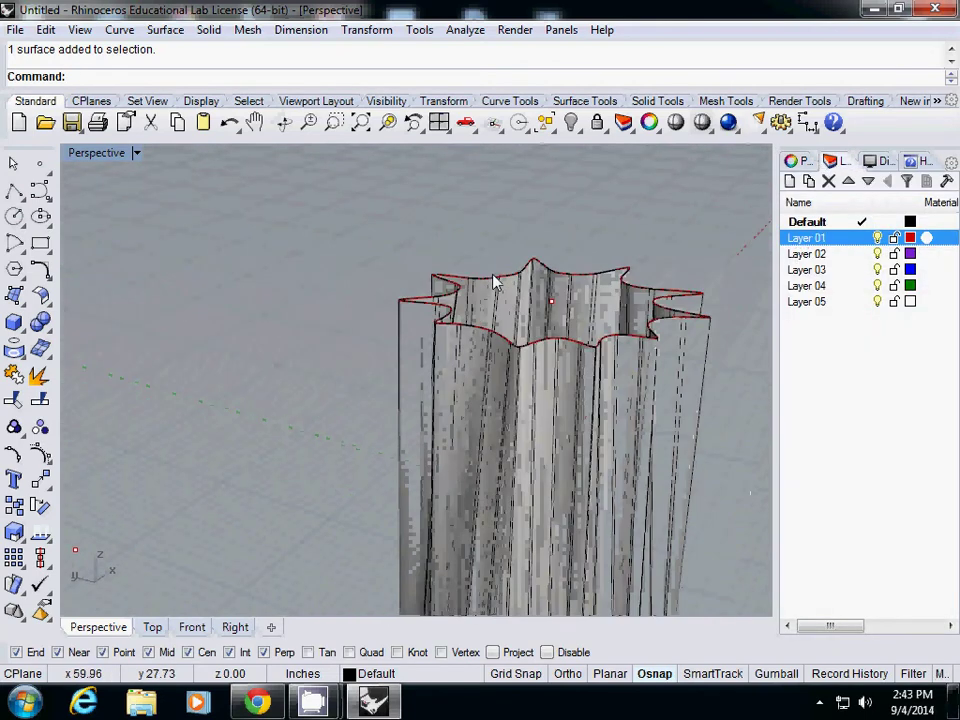
# Step: Select the star outline curve at the tower's top rim from the Selection Menu
pyautogui.click(496, 283)
pyautogui.click(546, 323)
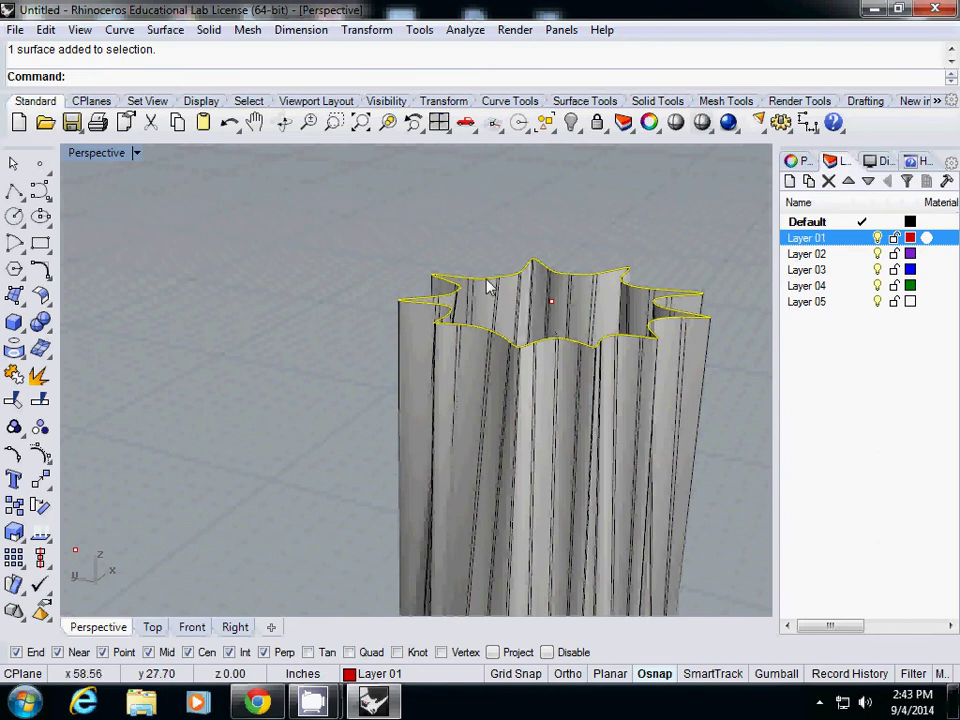
pyautogui.click(164, 30)
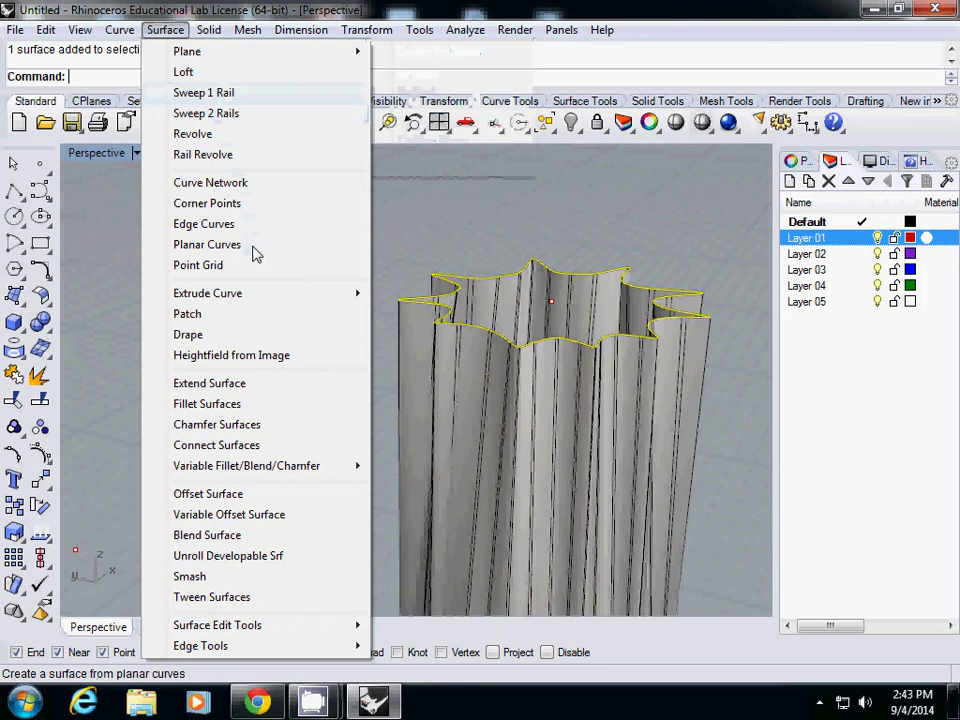
# Step: Build a planar surface from the top star curve to cap the tower's top
pyautogui.click(403, 208)
pyautogui.click(285, 165)
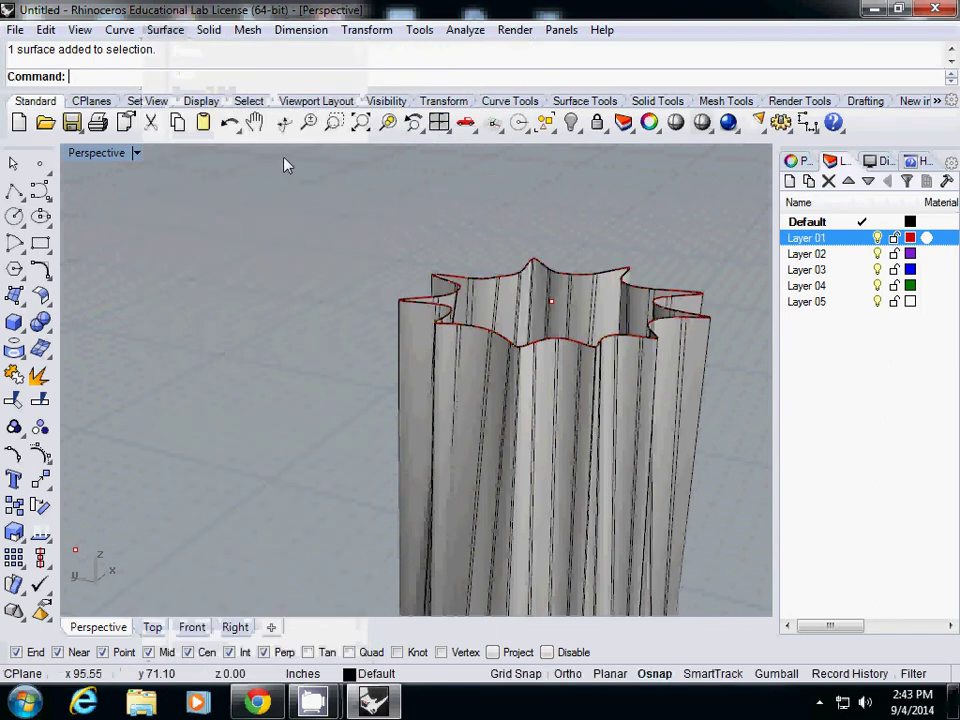
pyautogui.click(165, 29)
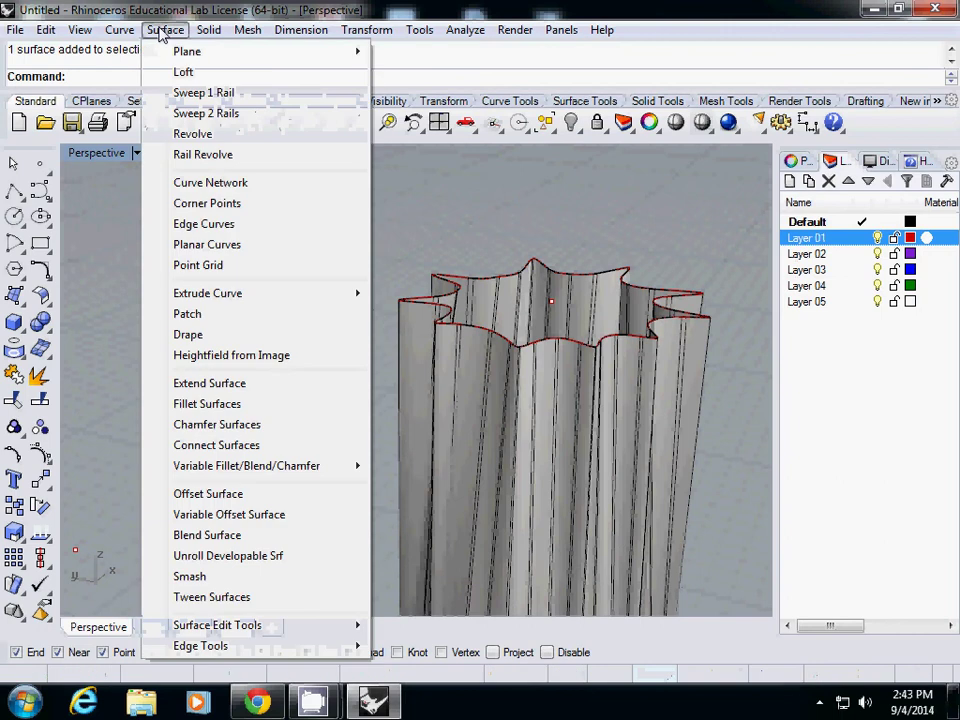
pyautogui.click(236, 245)
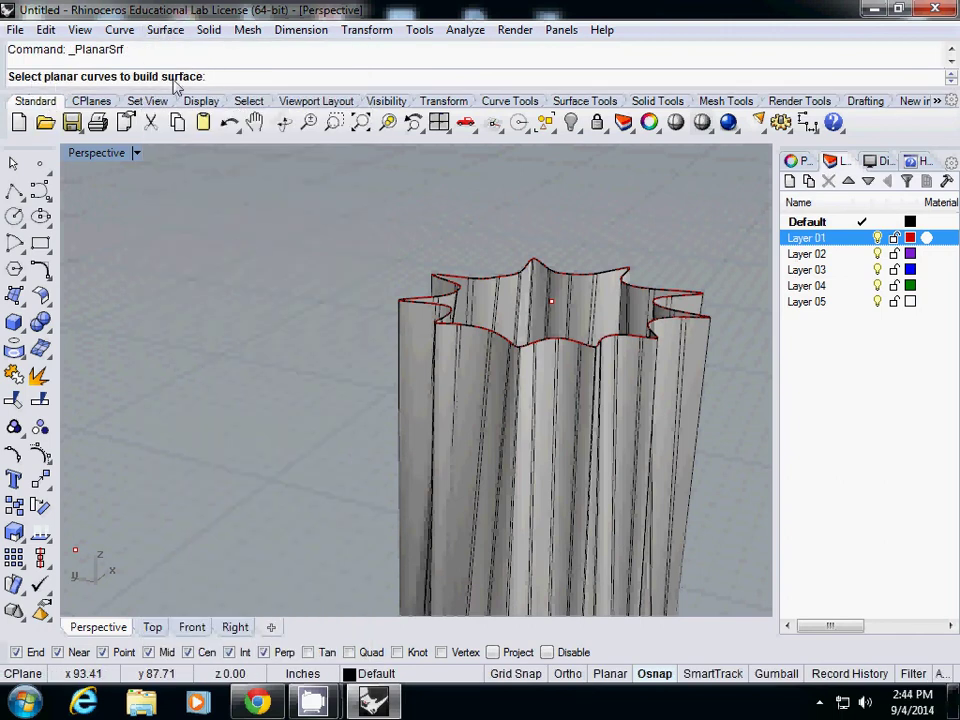
pyautogui.click(467, 283)
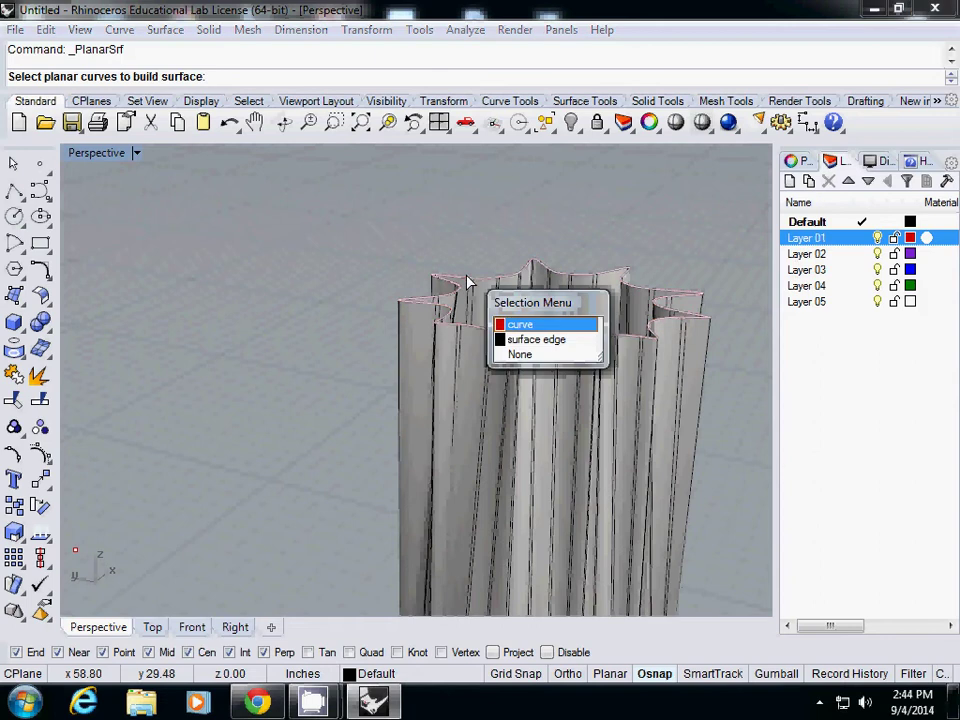
pyautogui.click(520, 322)
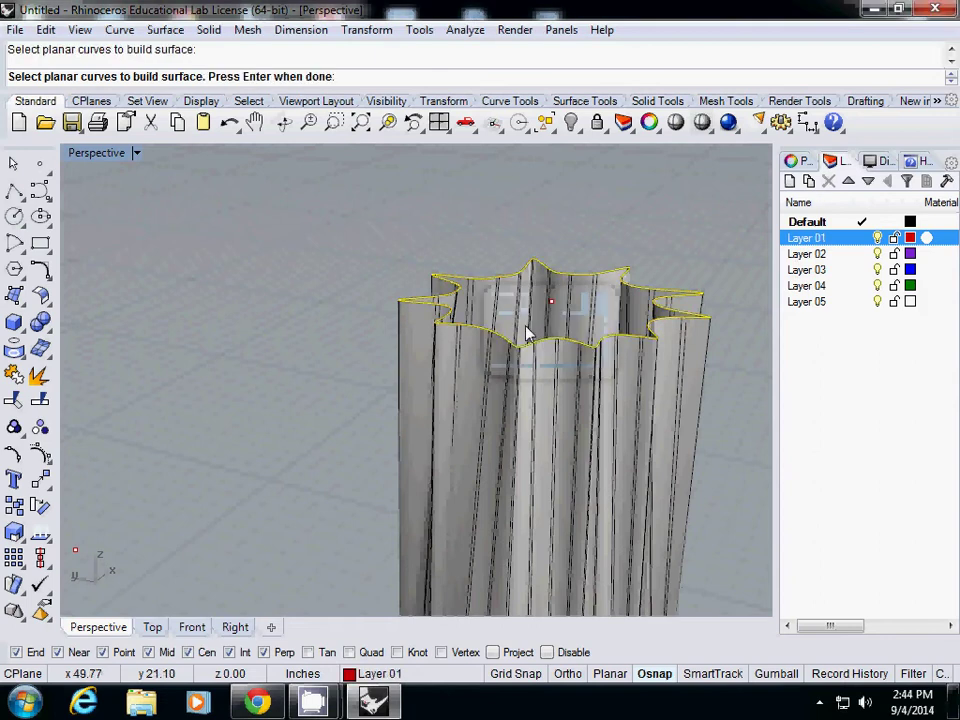
pyautogui.press('Return')
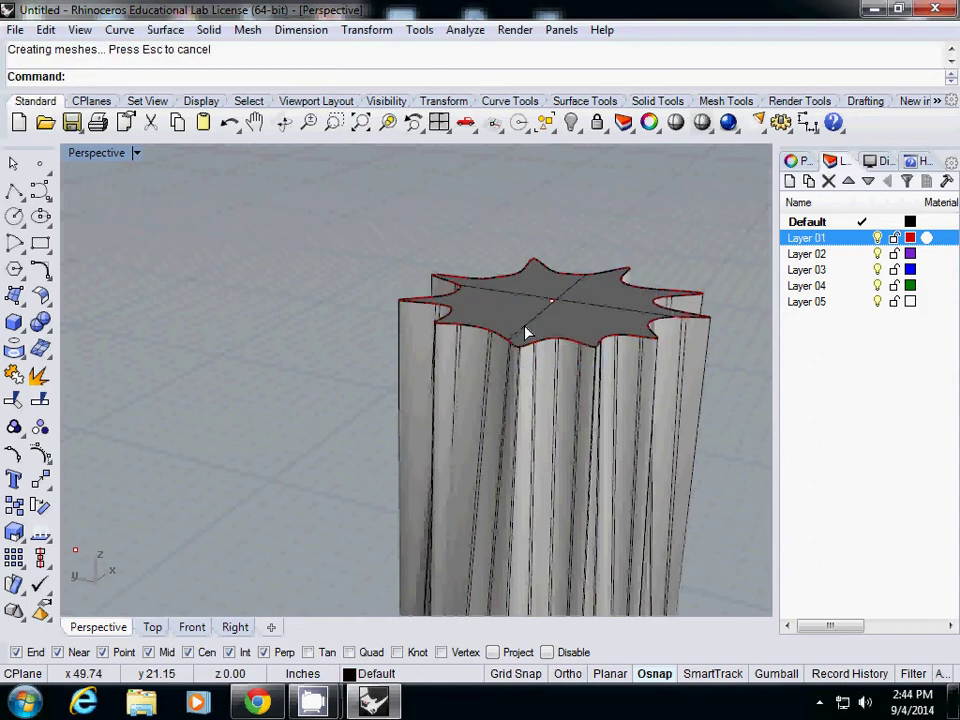
pyautogui.click(540, 323)
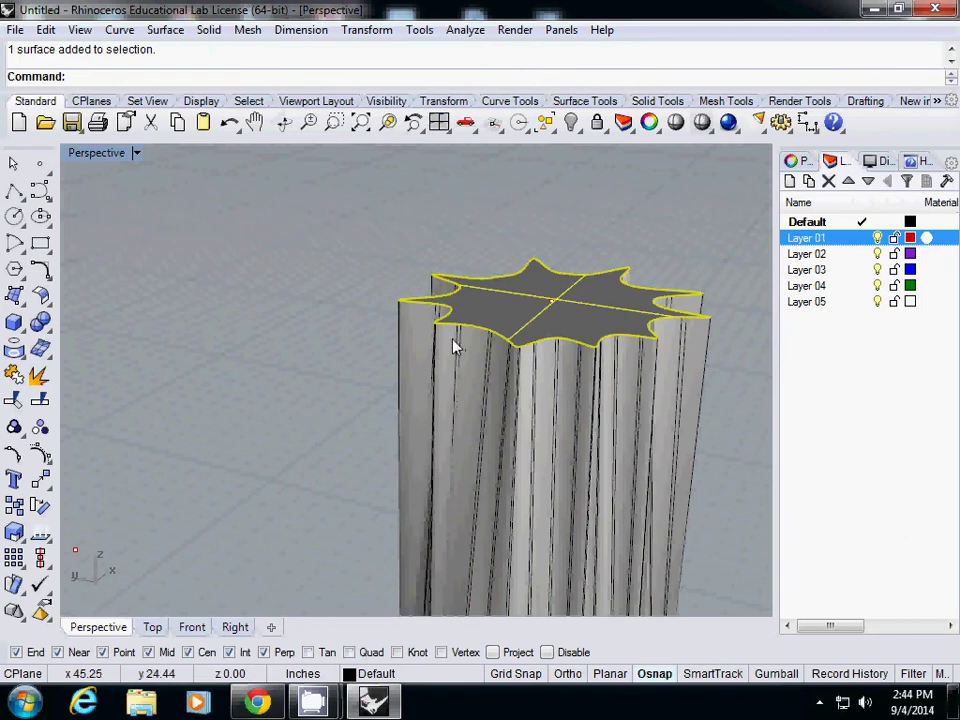
pyautogui.scroll(-5, 441, 339)
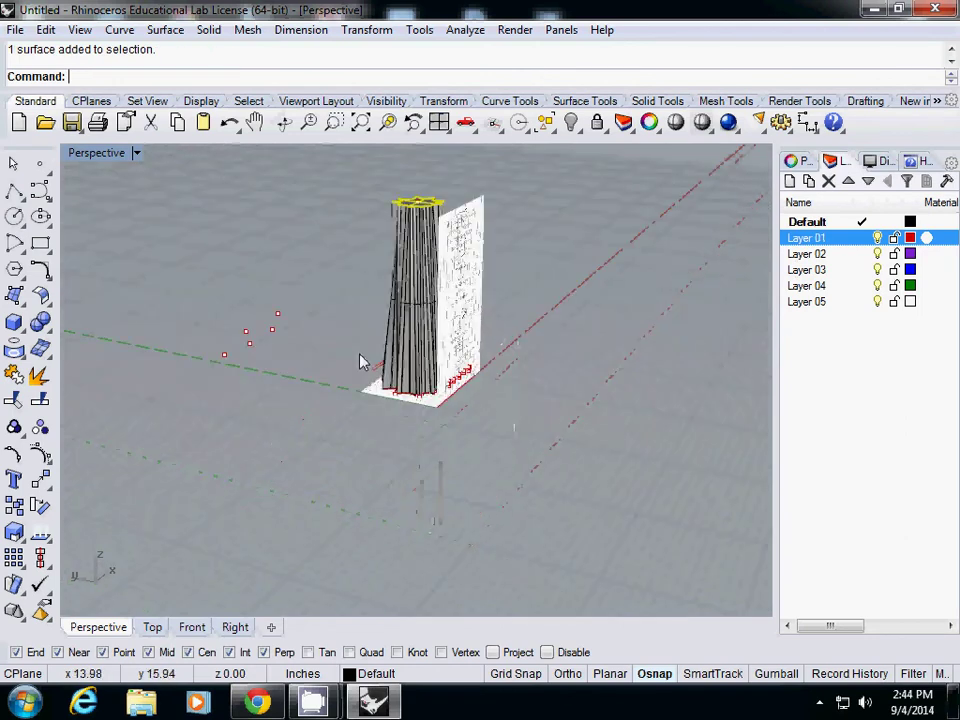
pyautogui.moveTo(364, 360); pyautogui.dragTo(441, 368, button='right')
pyautogui.scroll(8, 441, 366)
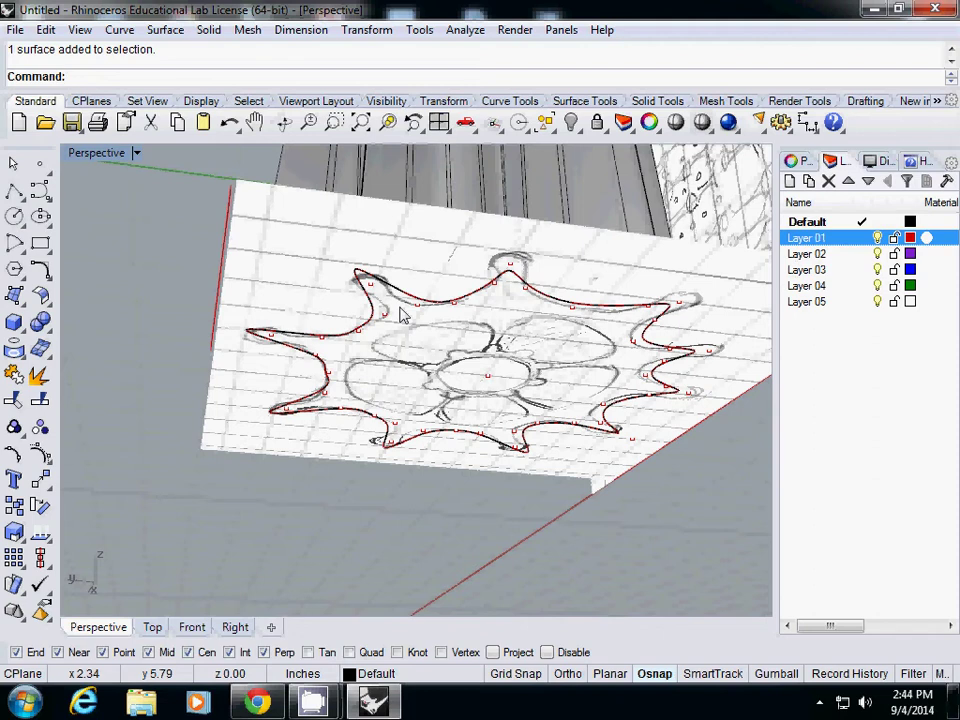
pyautogui.moveTo(400, 316)
pyautogui.mouseDown(button='right')
pyautogui.moveTo(400, 298)
pyautogui.moveTo(386, 338)
pyautogui.moveTo(379, 204)
pyautogui.mouseUp(button='right')
pyautogui.scroll(3, 383, 204)
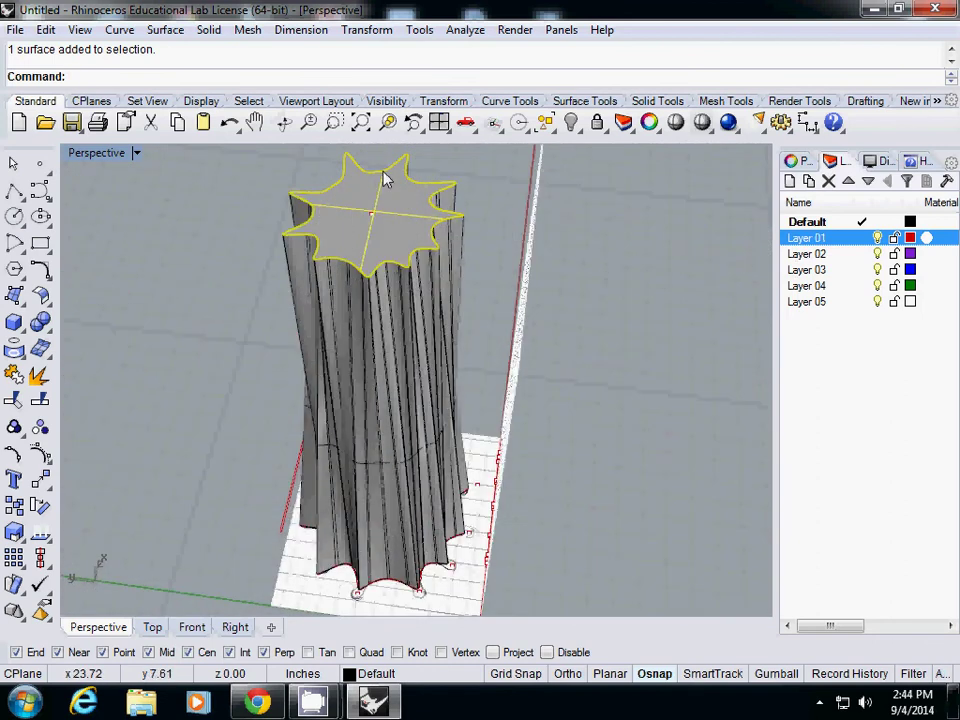
pyautogui.keyDown('shift'); pyautogui.click(400, 311); pyautogui.keyUp('shift')
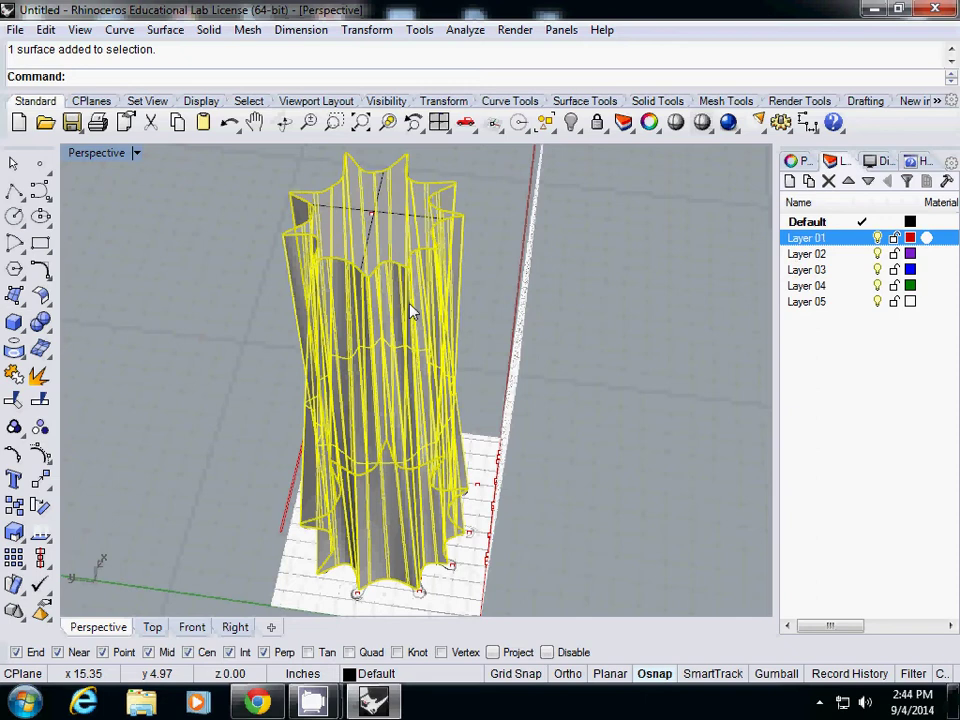
pyautogui.click(262, 345)
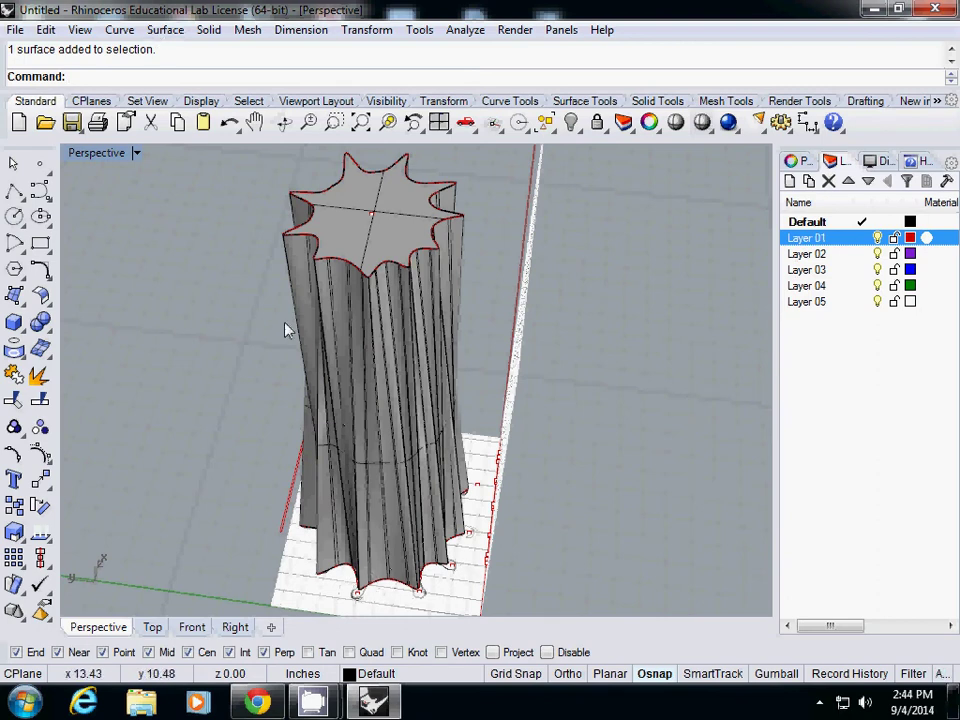
# Step: Create a planar surface from the base outline curve, answering No to curve boolean processing
pyautogui.click(165, 31)
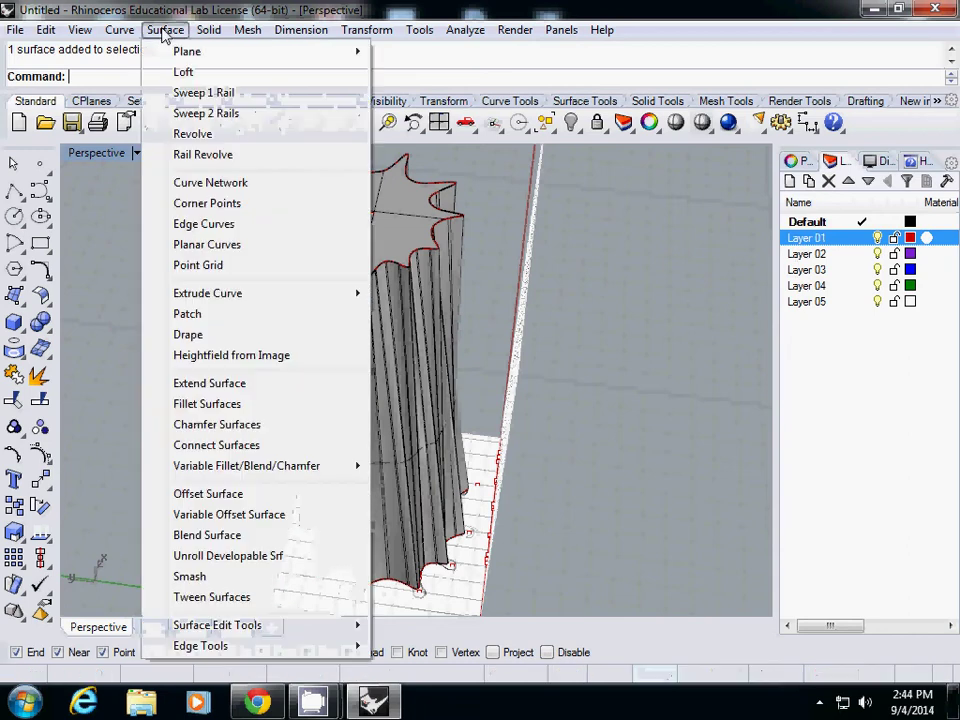
pyautogui.click(222, 246)
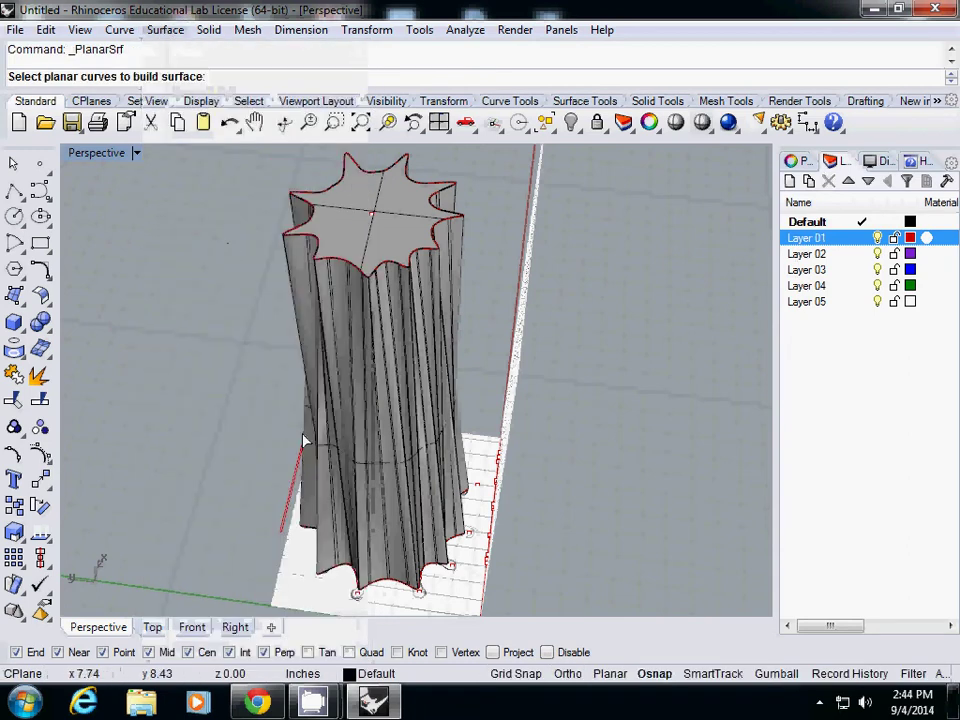
pyautogui.scroll(5, 302, 553)
pyautogui.click(350, 484)
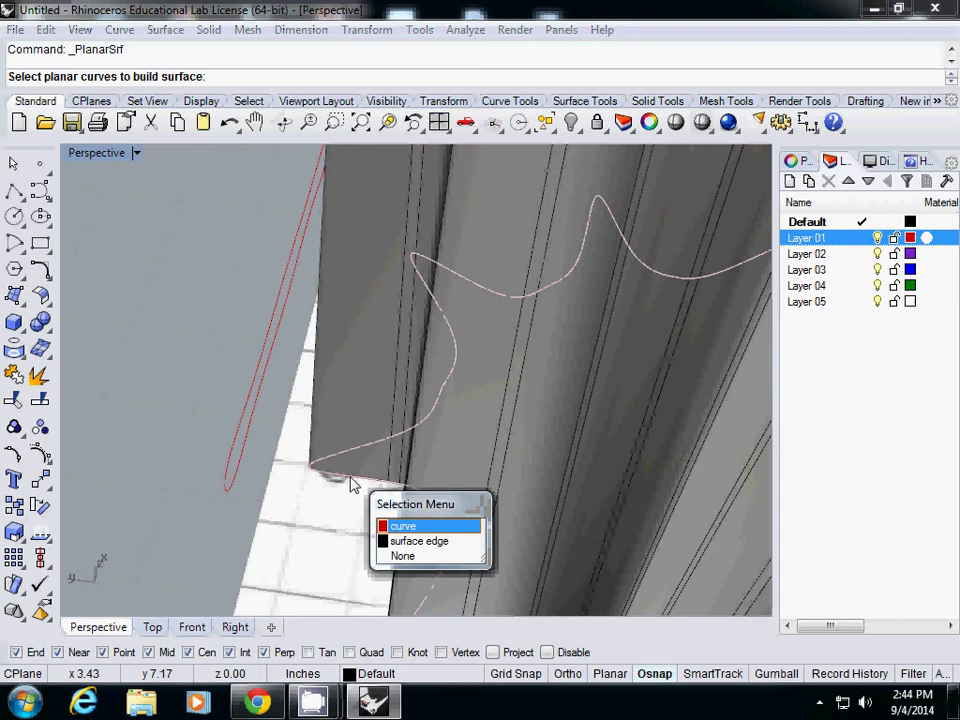
pyautogui.click(404, 527)
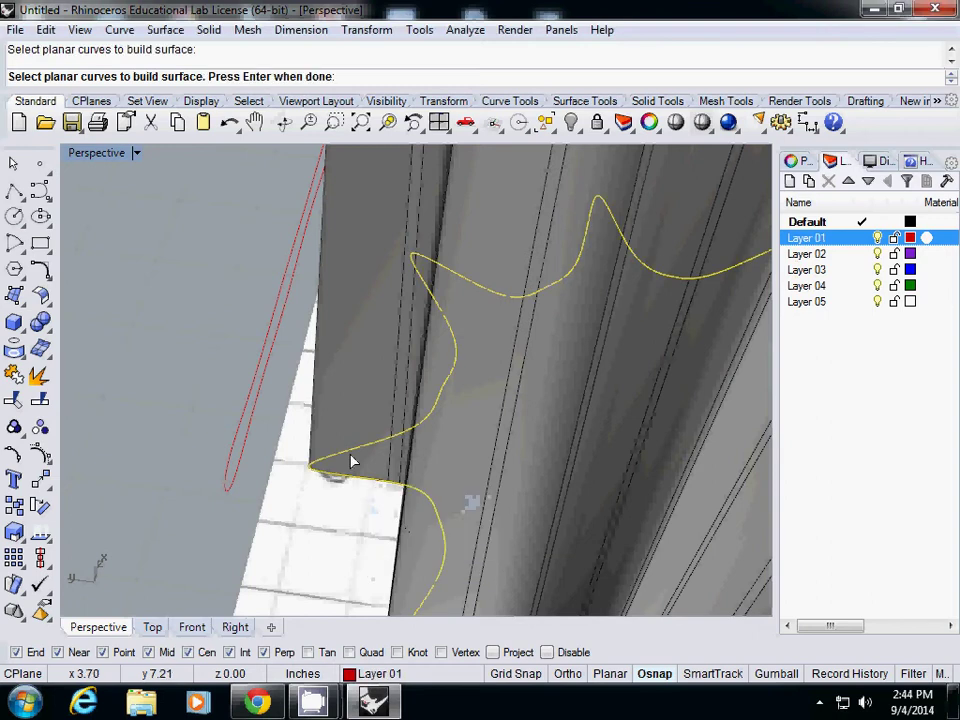
pyautogui.press('Return')
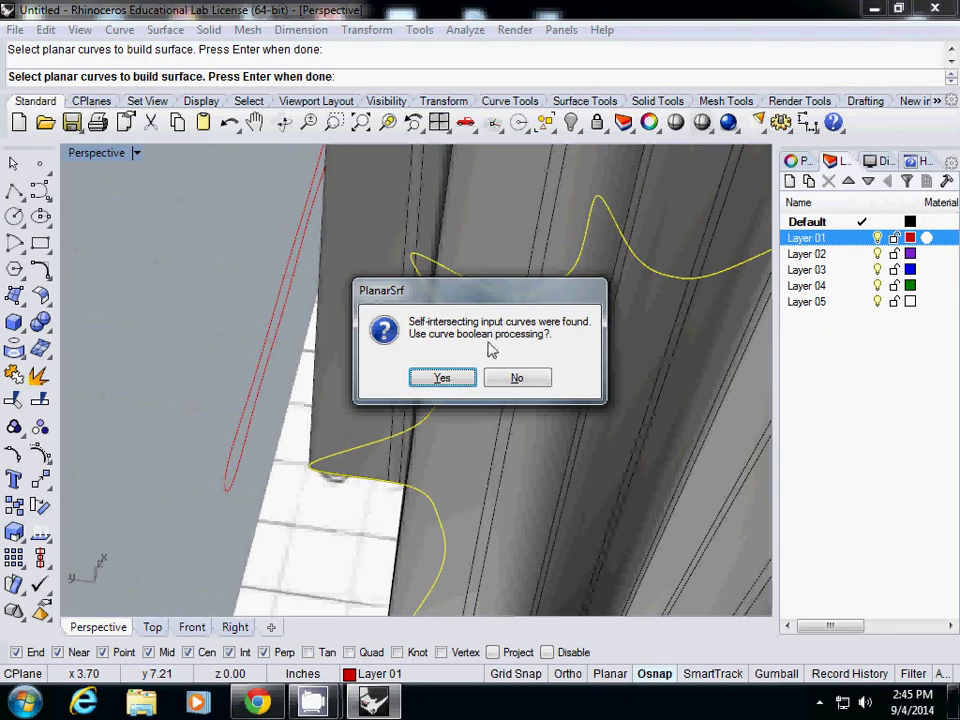
pyautogui.click(514, 377)
pyautogui.moveTo(512, 386); pyautogui.dragTo(386, 268, button='right')
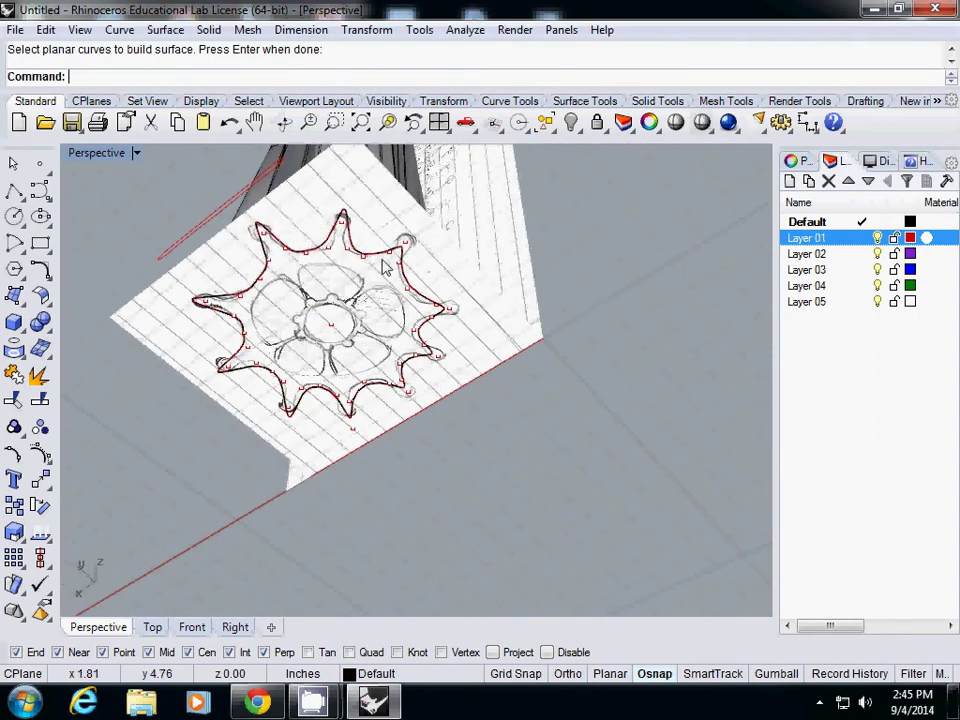
# Step: Hide the unwanted flat surface and select the base star curve
pyautogui.click(169, 321)
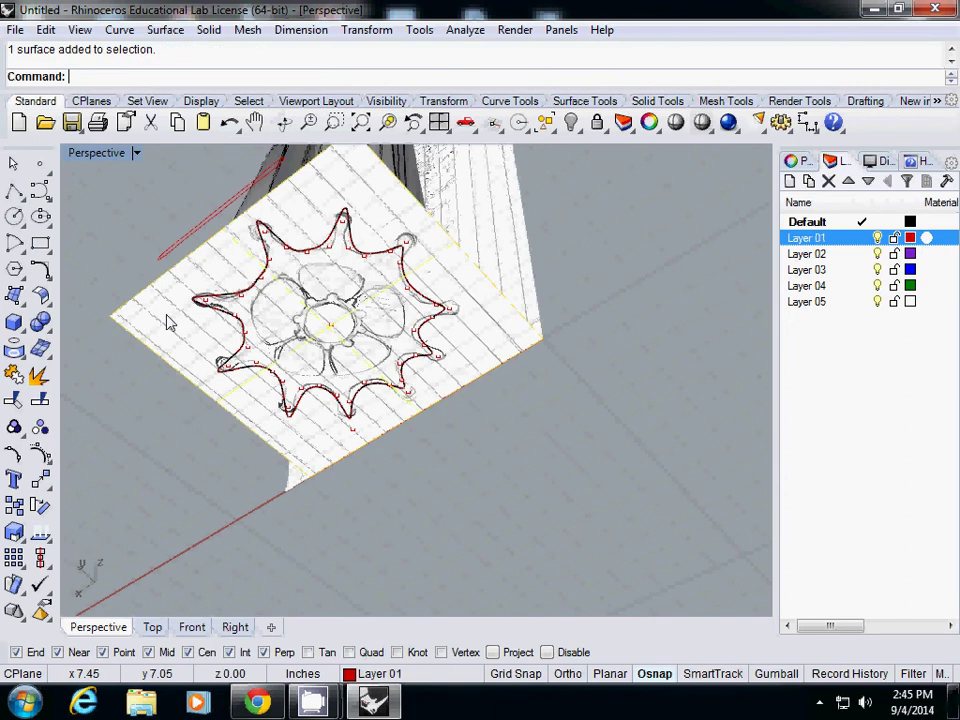
pyautogui.write('Hide')
pyautogui.press('Return')
pyautogui.scroll(5, 249, 306)
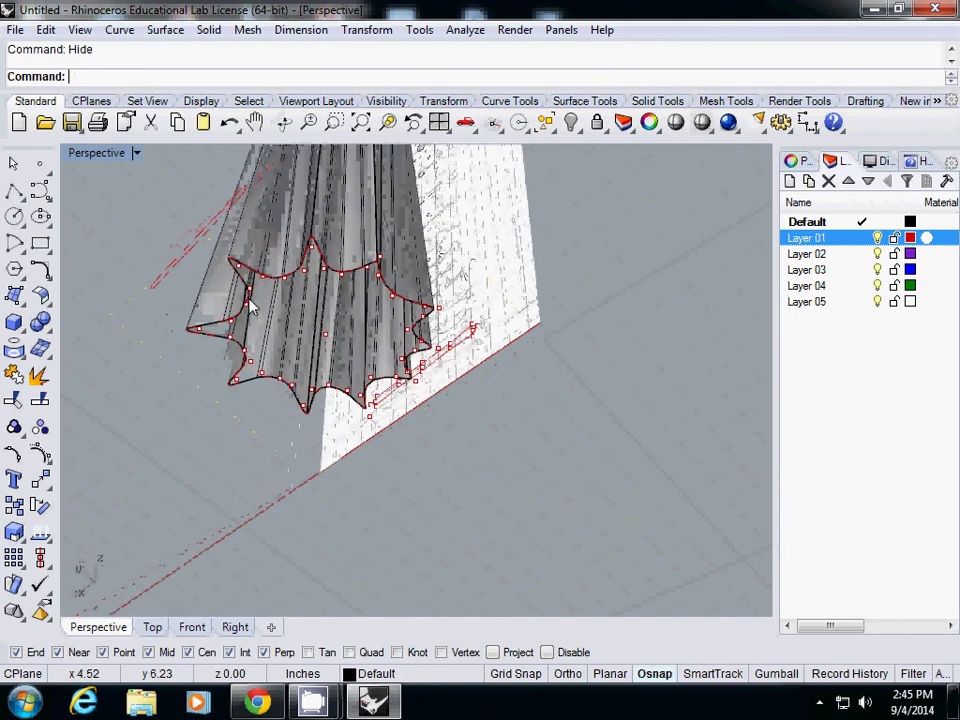
pyautogui.click(228, 296)
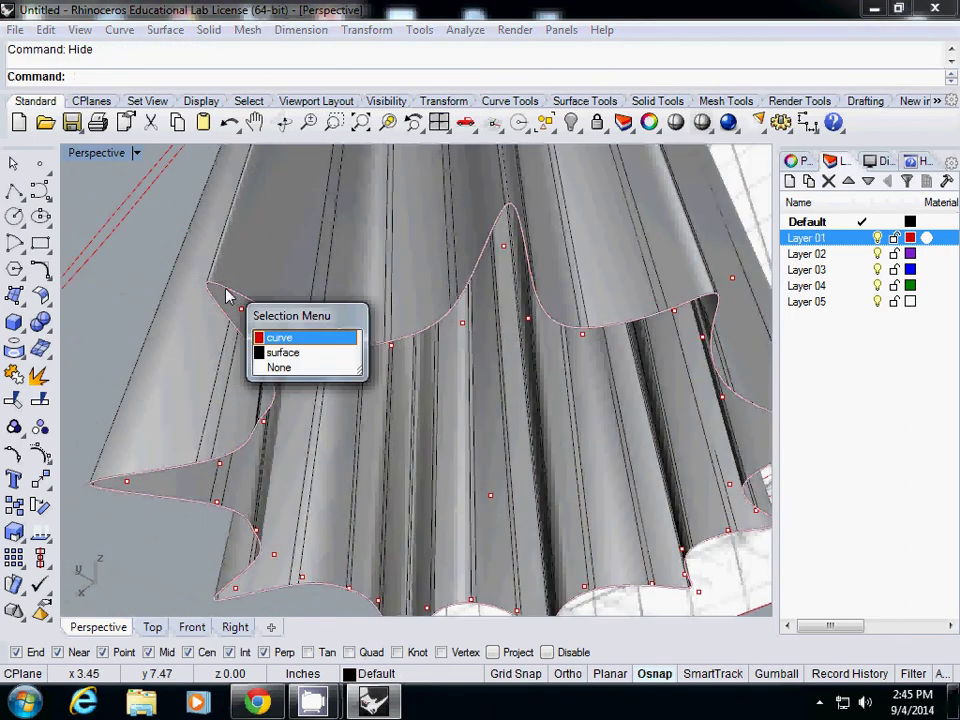
pyautogui.click(270, 337)
pyautogui.scroll(-5, 278, 345)
pyautogui.moveTo(278, 345); pyautogui.dragTo(307, 328, button='right')
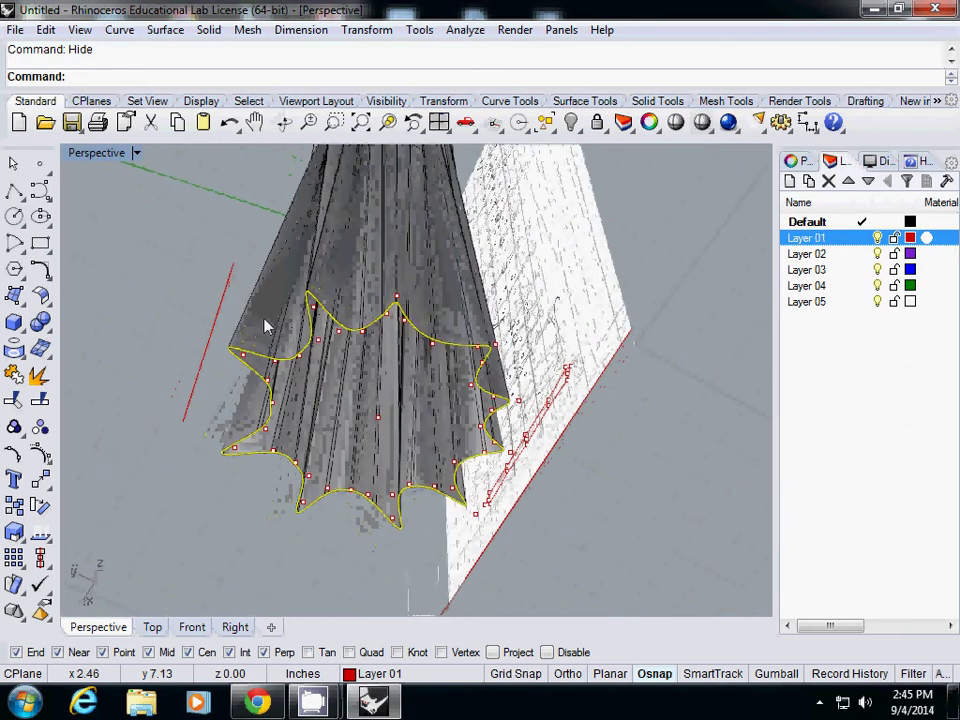
# Step: Cap the tower base with a planar surface from the star curve, then select leftover curves
pyautogui.click(165, 30)
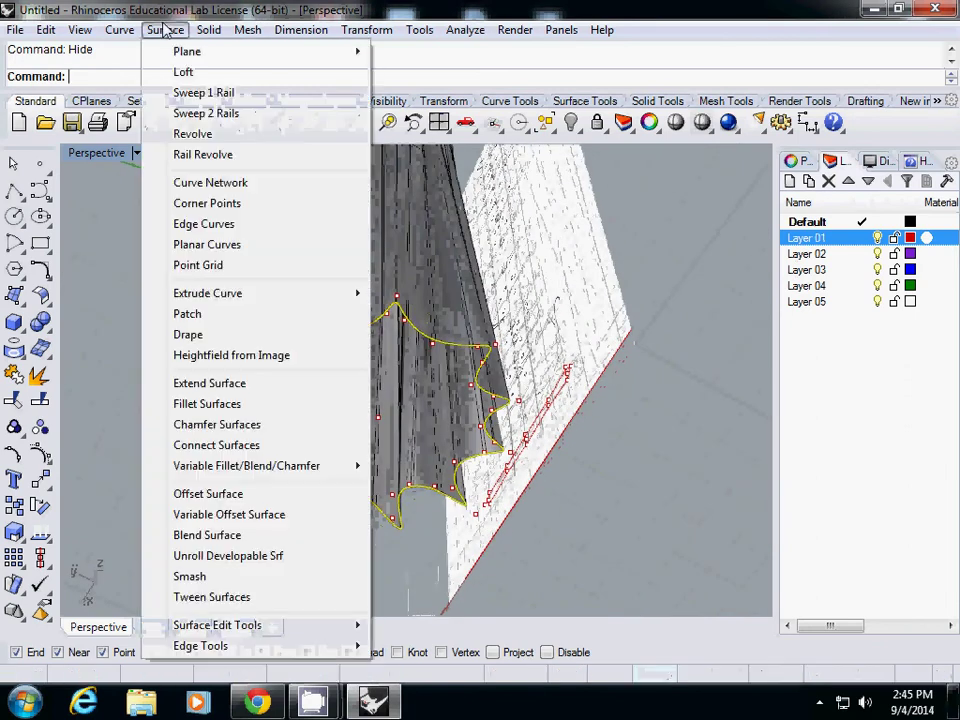
pyautogui.click(221, 245)
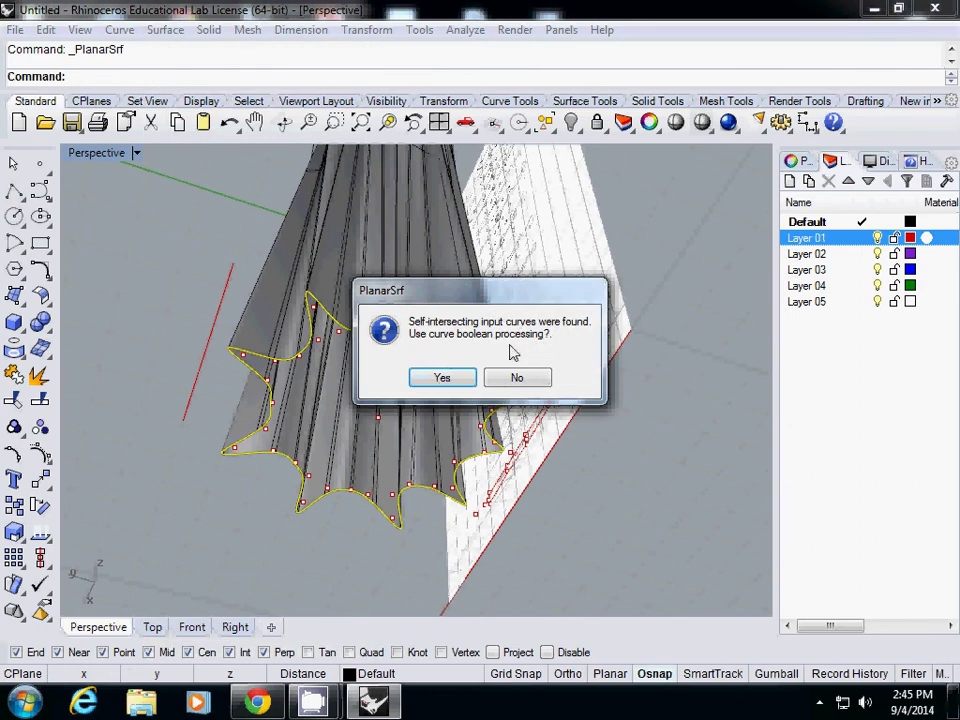
pyautogui.click(500, 378)
pyautogui.moveTo(264, 317); pyautogui.dragTo(343, 422, button='right')
pyautogui.moveTo(165, 279); pyautogui.dragTo(582, 450)
# Step: Delete the leftover profile curves and run Silhouette on the fluted tower surface
pyautogui.press('Delete')
pyautogui.moveTo(429, 478); pyautogui.dragTo(366, 364, button='right')
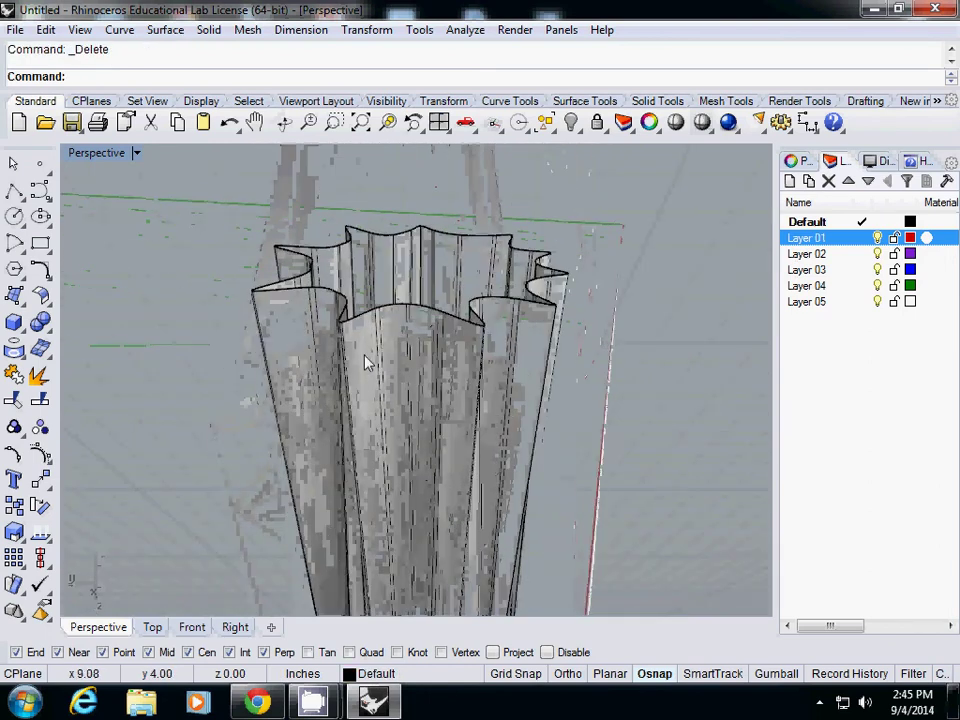
pyautogui.click(416, 351)
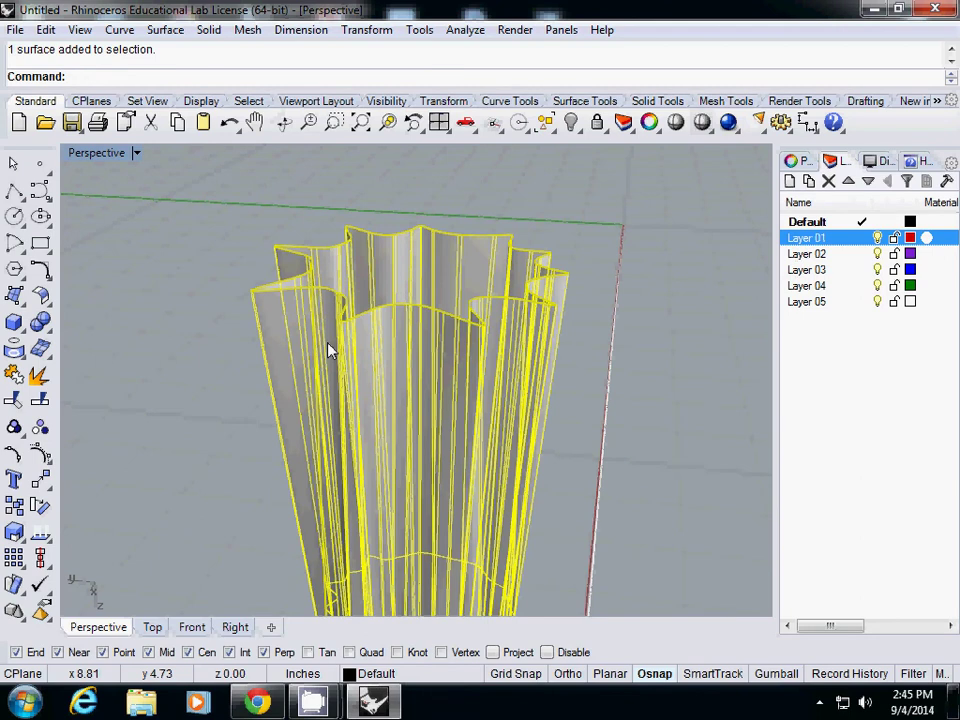
pyautogui.write('Silhouette')
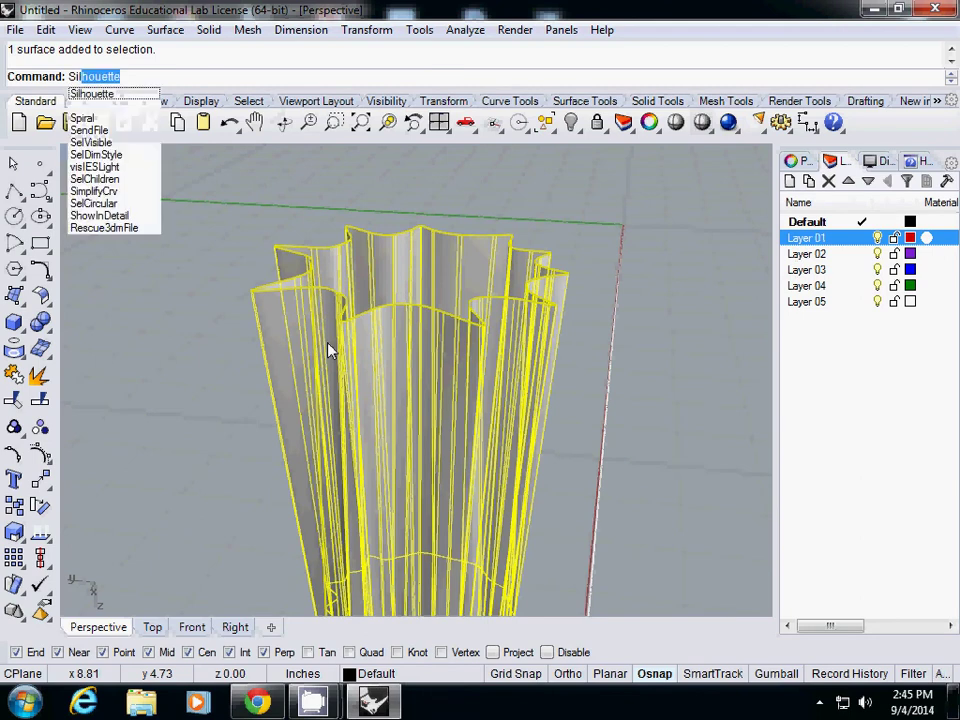
pyautogui.press('Return')
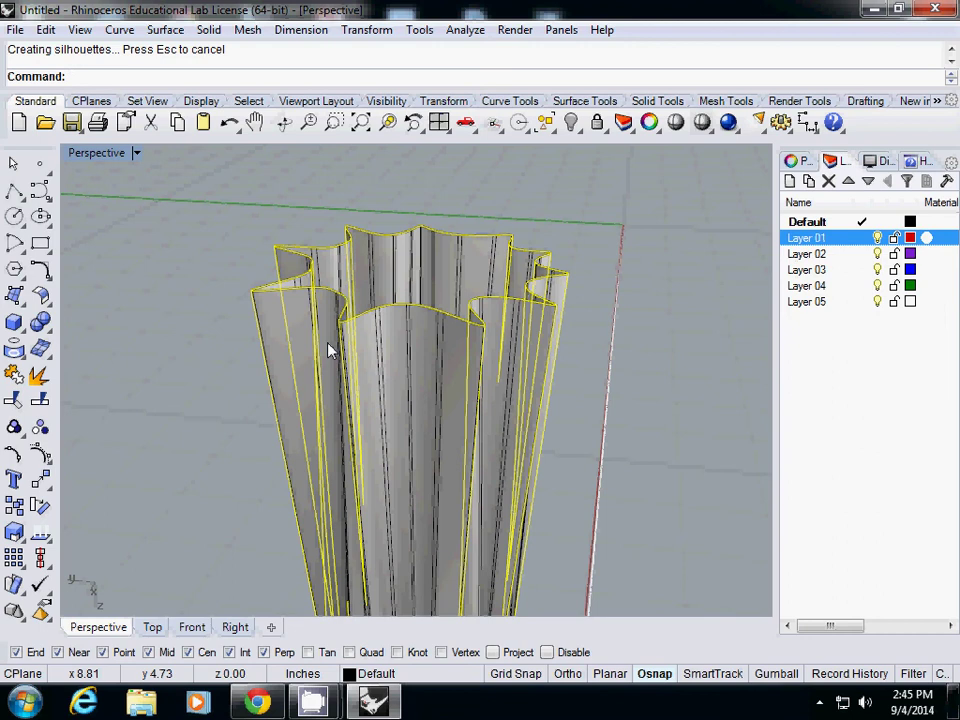
pyautogui.press('Escape')
pyautogui.press('Return')
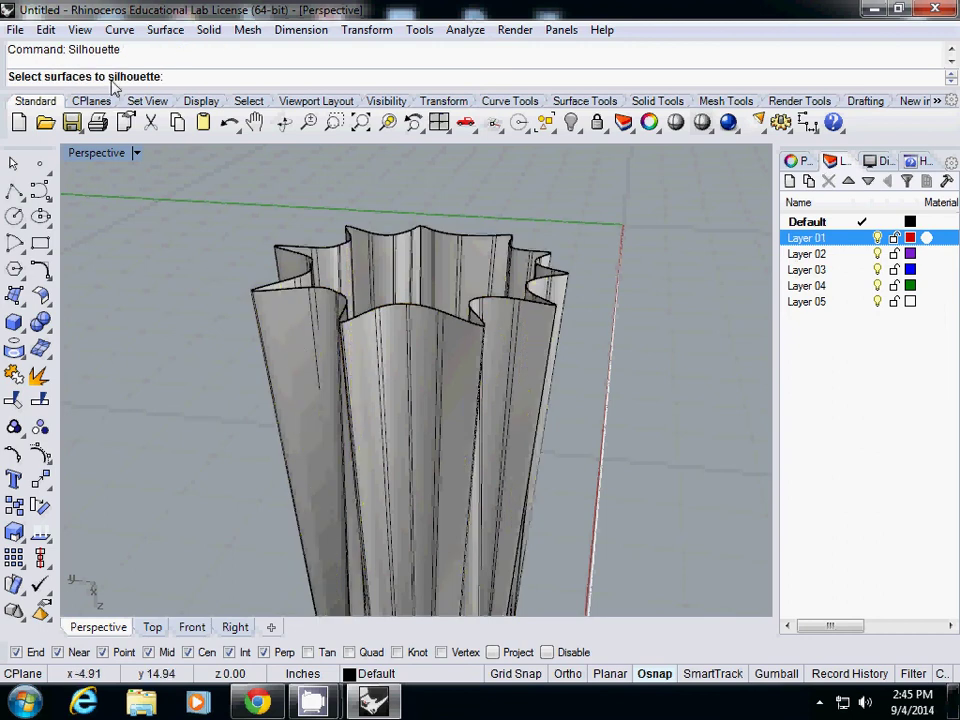
pyautogui.click(306, 370)
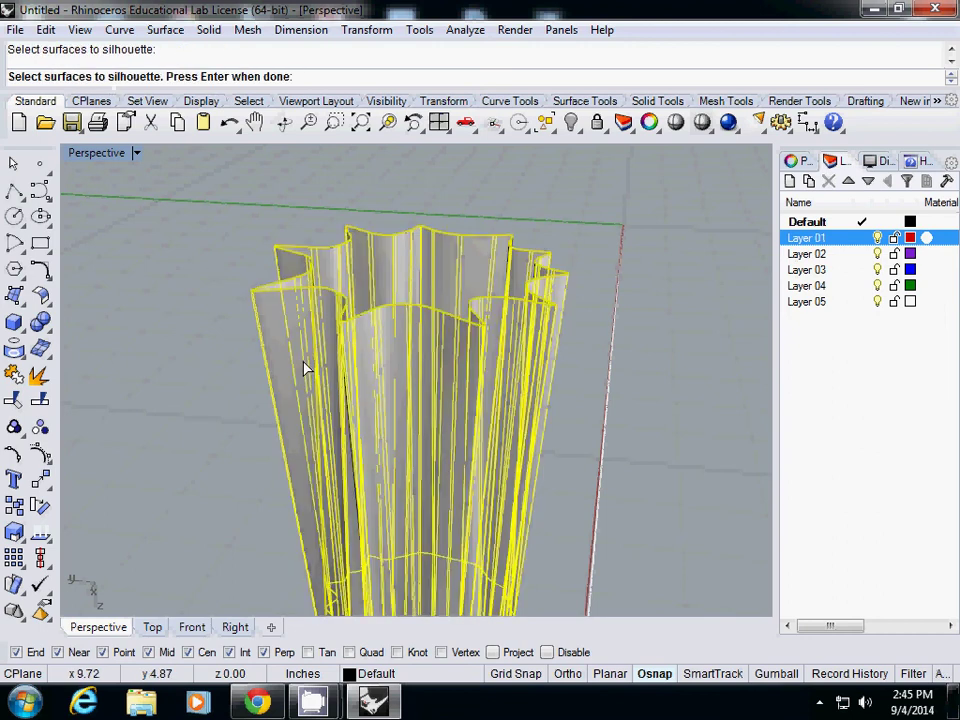
pyautogui.press('Return')
# Step: Run Silhouette again on the fluted tower surface to generate its outline curves
pyautogui.click(280, 291)
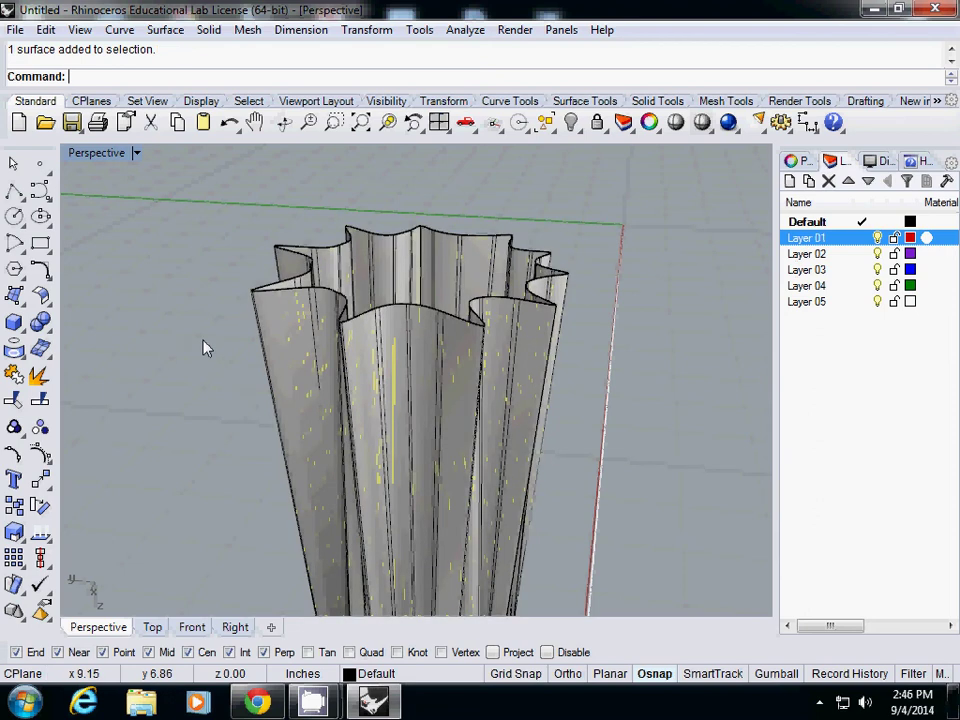
pyautogui.write('Silhouette')
pyautogui.press('Return')
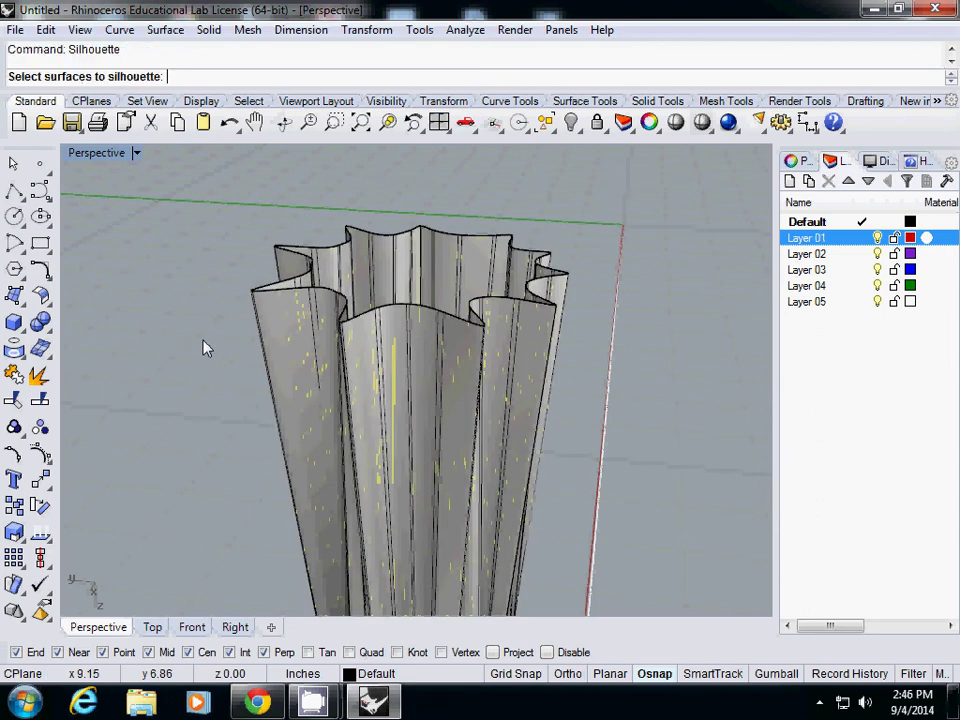
pyautogui.click(283, 334)
pyautogui.press('Return')
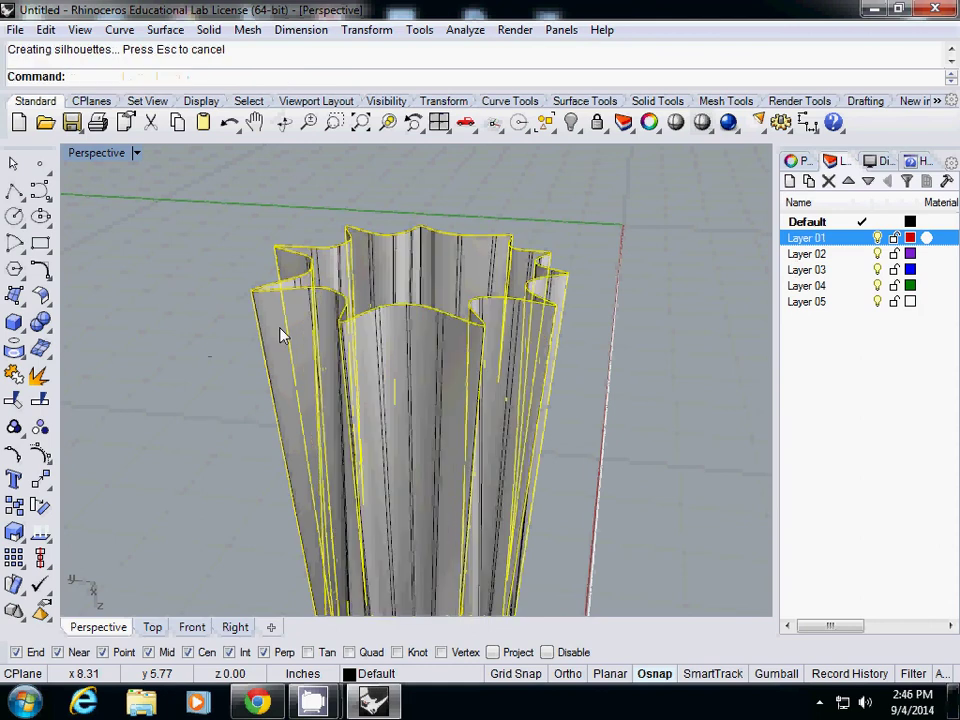
# Step: Select the tower's star-shaped top rim curve and orbit to view it
pyautogui.click(171, 272)
pyautogui.click(287, 293)
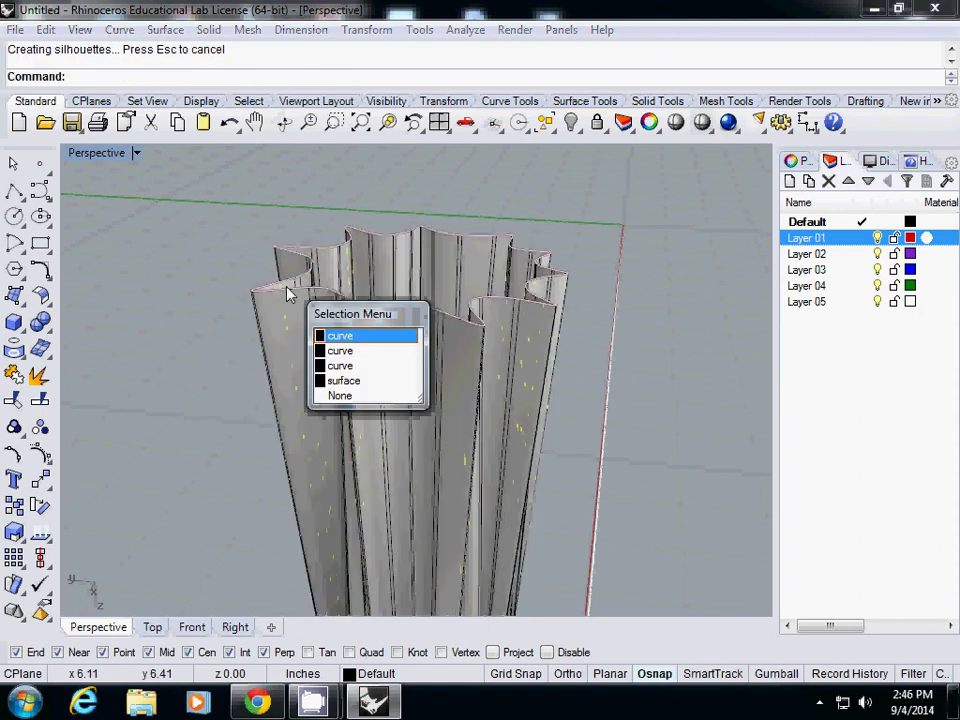
pyautogui.click(338, 335)
pyautogui.moveTo(388, 369); pyautogui.dragTo(303, 323, button='right')
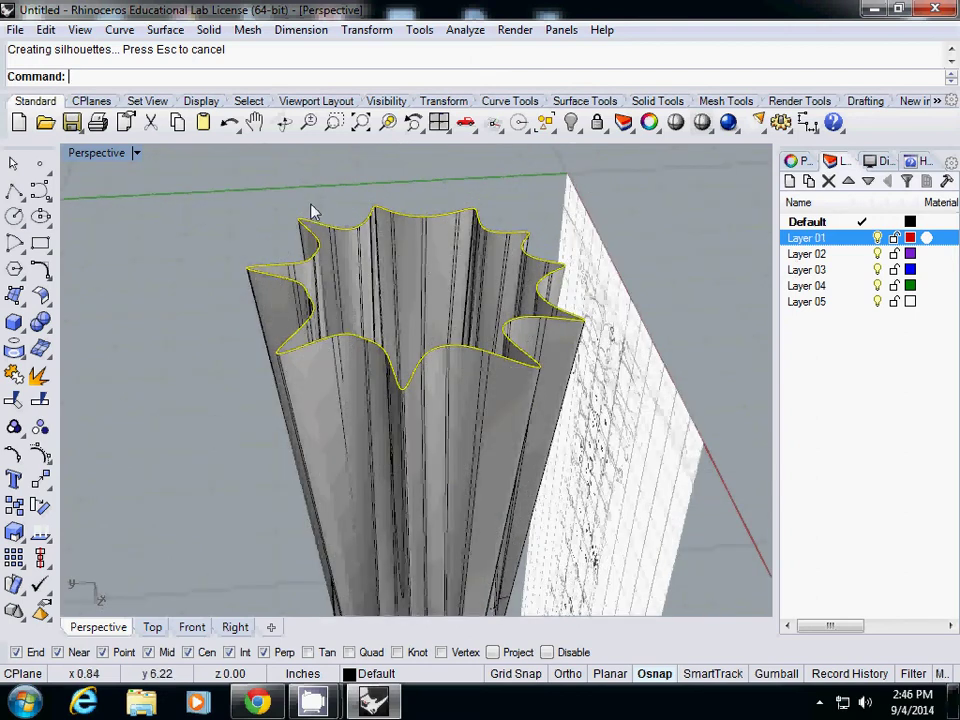
# Step: Cap the selected star rim curve with a planar surface
pyautogui.click(165, 30)
pyautogui.click(222, 245)
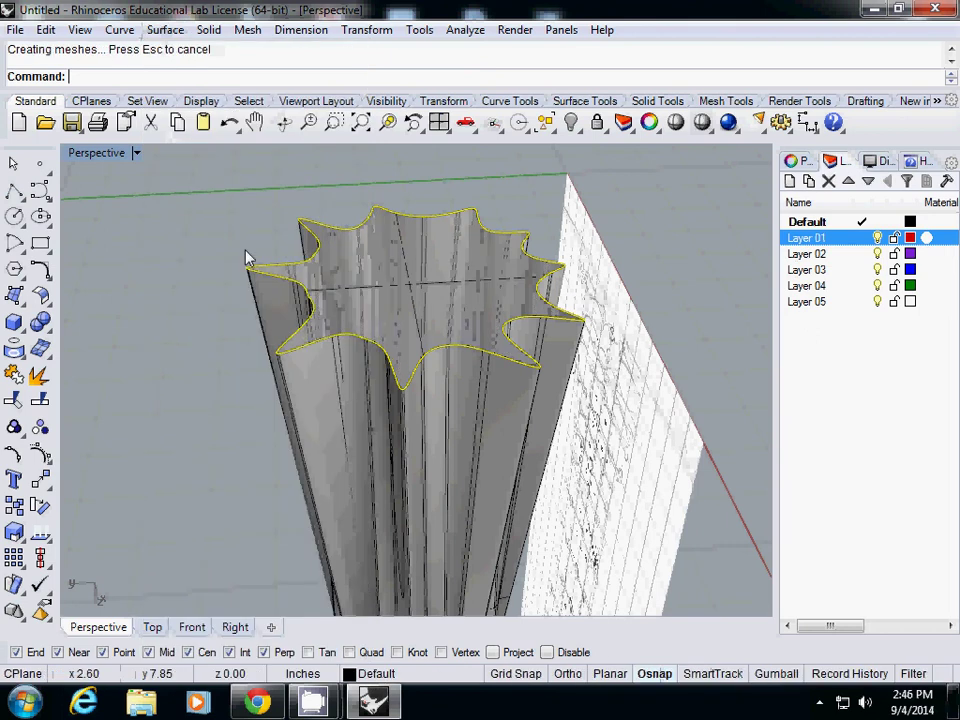
pyautogui.moveTo(248, 258); pyautogui.dragTo(388, 312, button='right')
# Step: Inspect the tube surface and the star bottom cap in the Properties panel
pyautogui.click(388, 312)
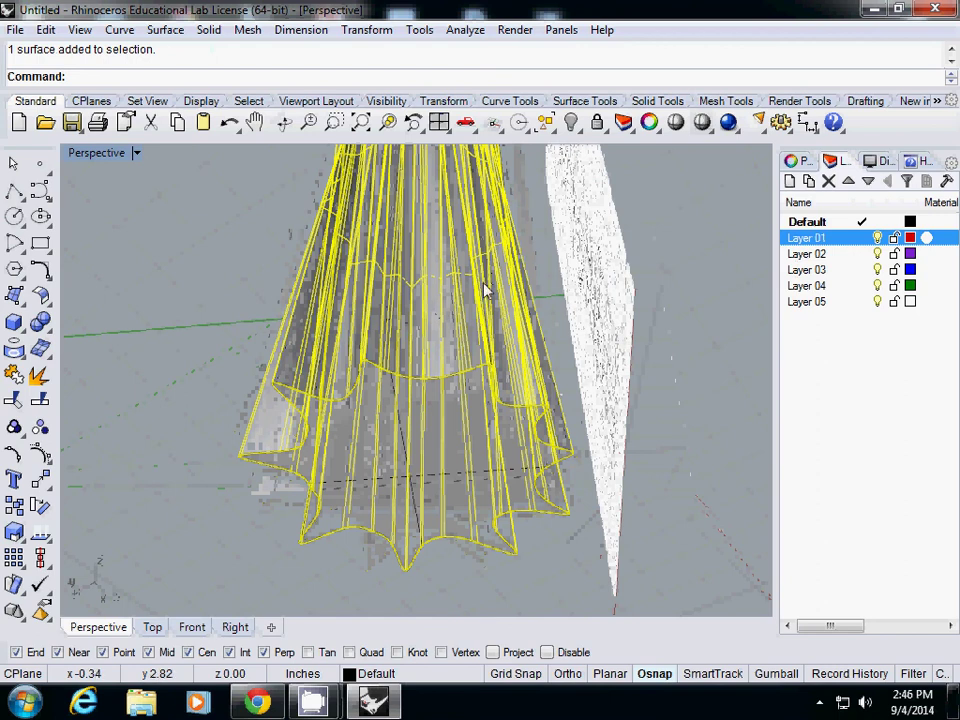
pyautogui.click(791, 161)
pyautogui.click(795, 188)
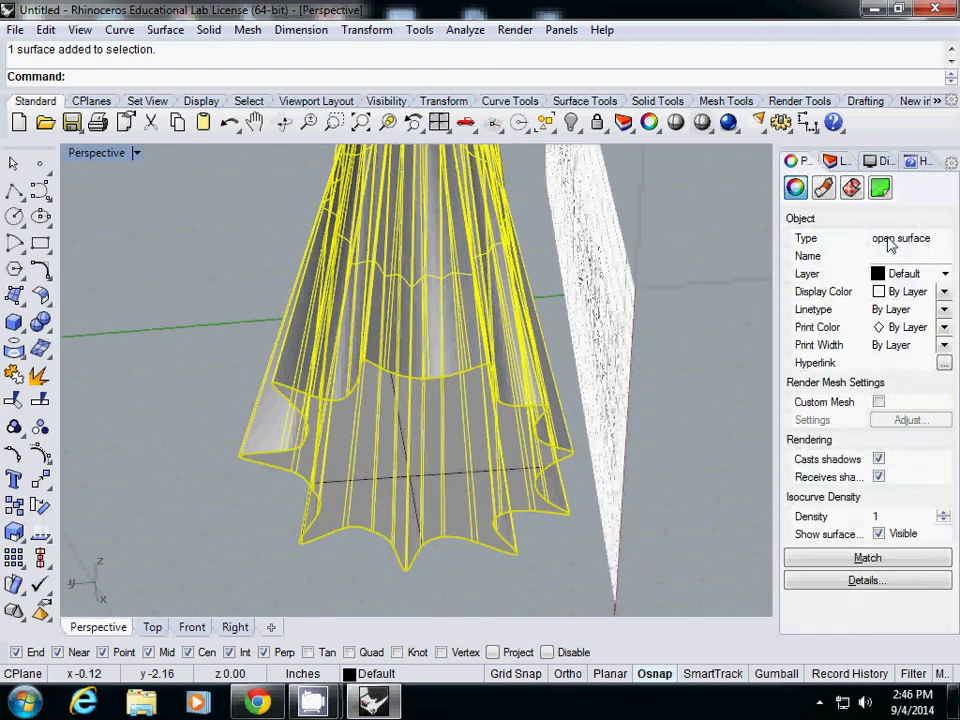
pyautogui.click(459, 476)
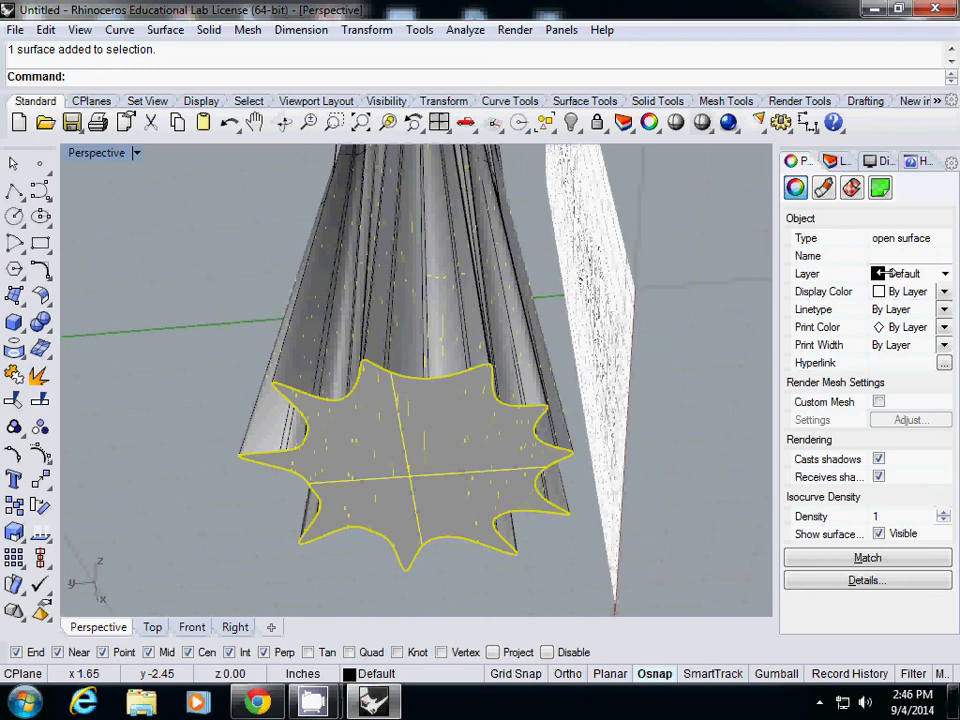
pyautogui.click(234, 280)
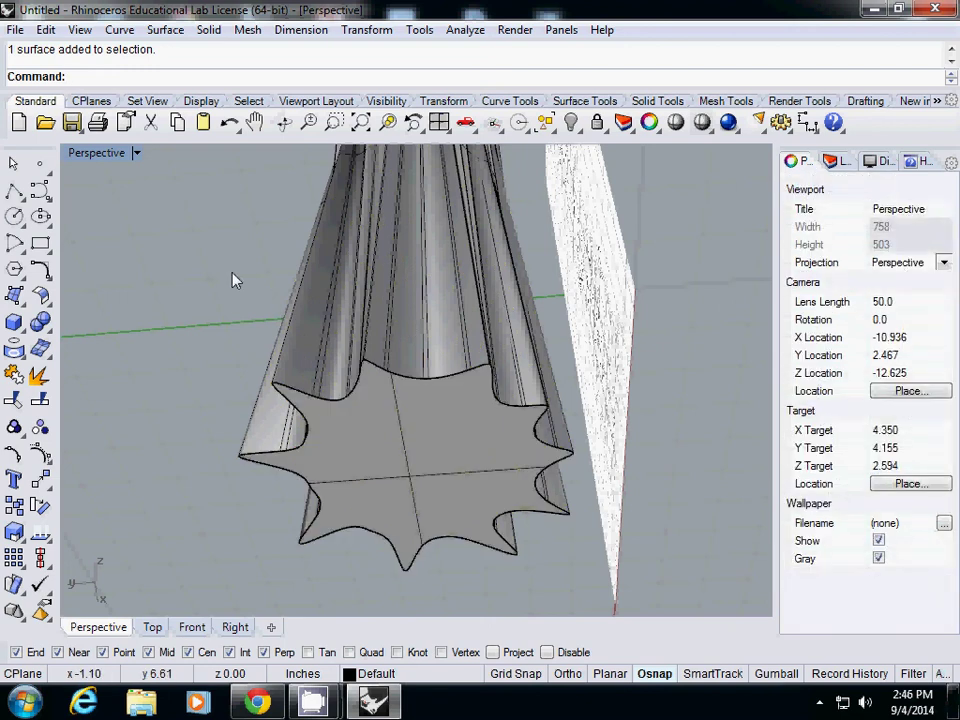
# Step: Join the star end cap and the fluted tube with Join, then select the closed polysurface
pyautogui.write('Join')
pyautogui.press('Return')
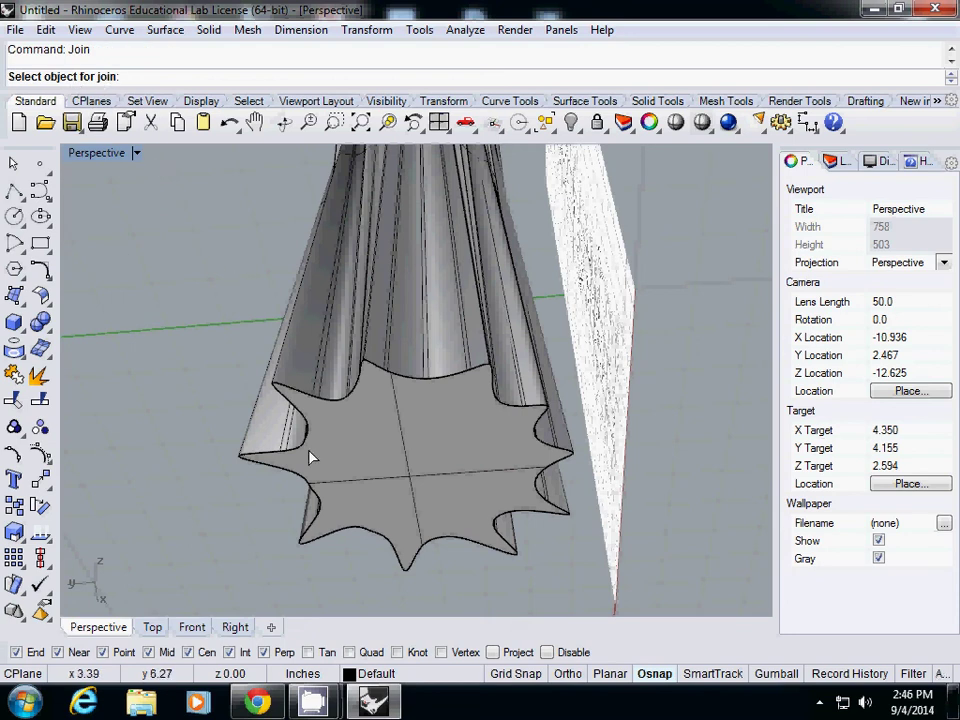
pyautogui.click(363, 461)
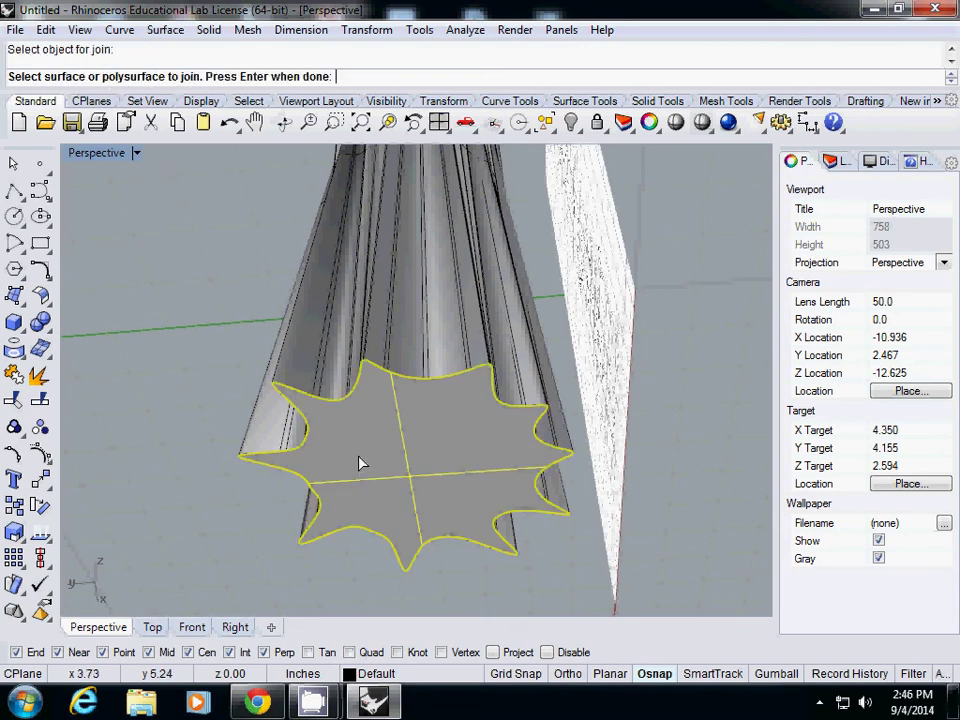
pyautogui.click(305, 373)
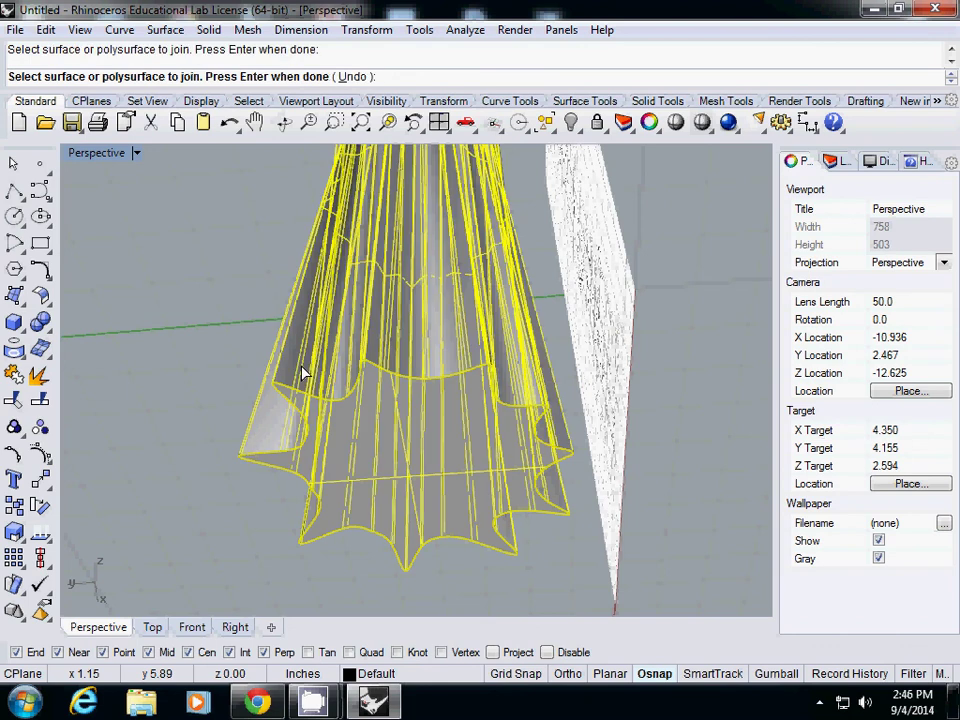
pyautogui.scroll(-10, 370, 378)
pyautogui.moveTo(375, 381); pyautogui.dragTo(369, 321, button='right')
pyautogui.scroll(5, 364, 244)
pyautogui.press('Return')
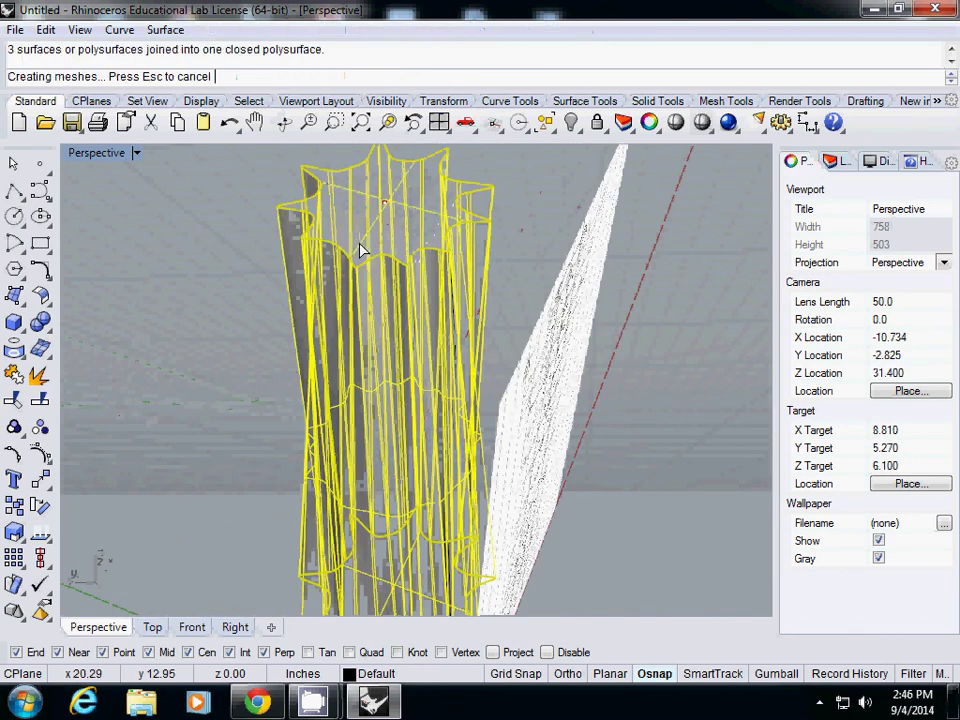
pyautogui.click(339, 317)
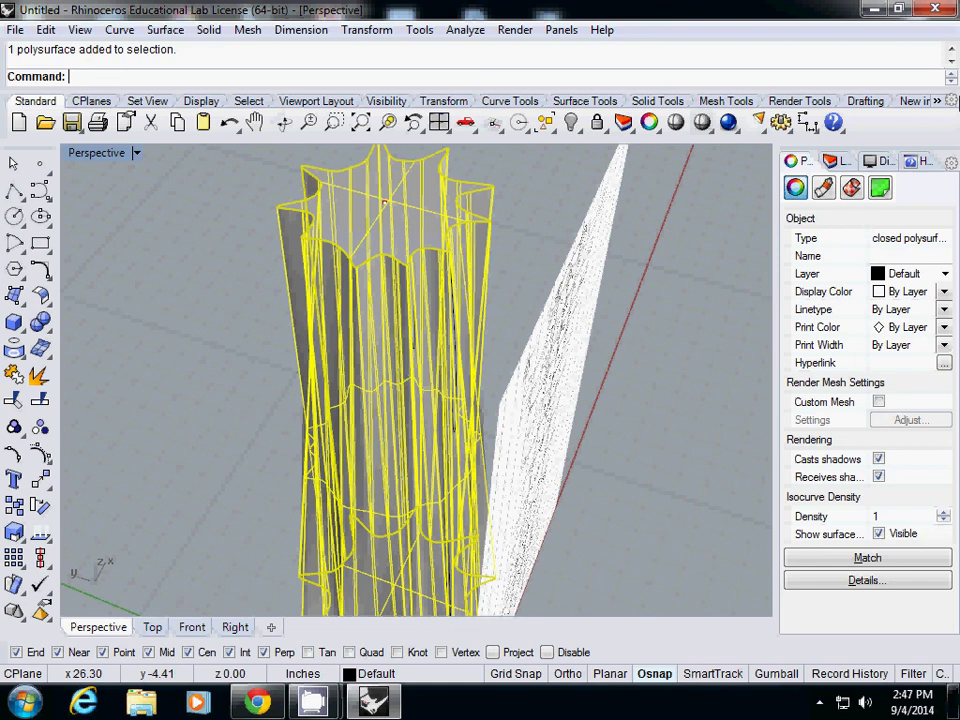
pyautogui.click(15, 30)
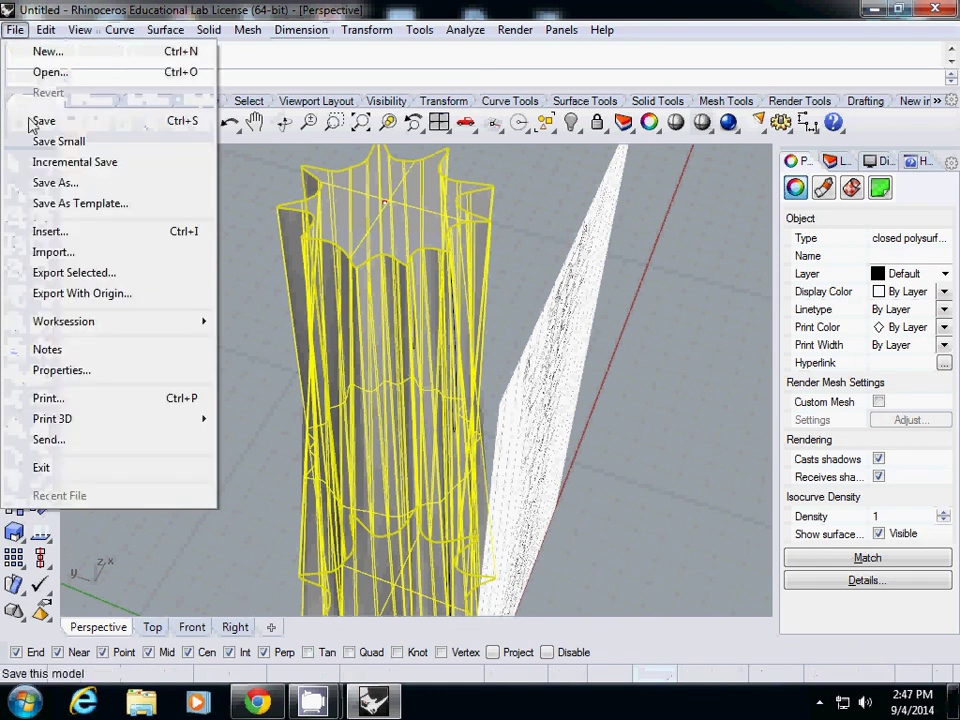
pyautogui.click(45, 253)
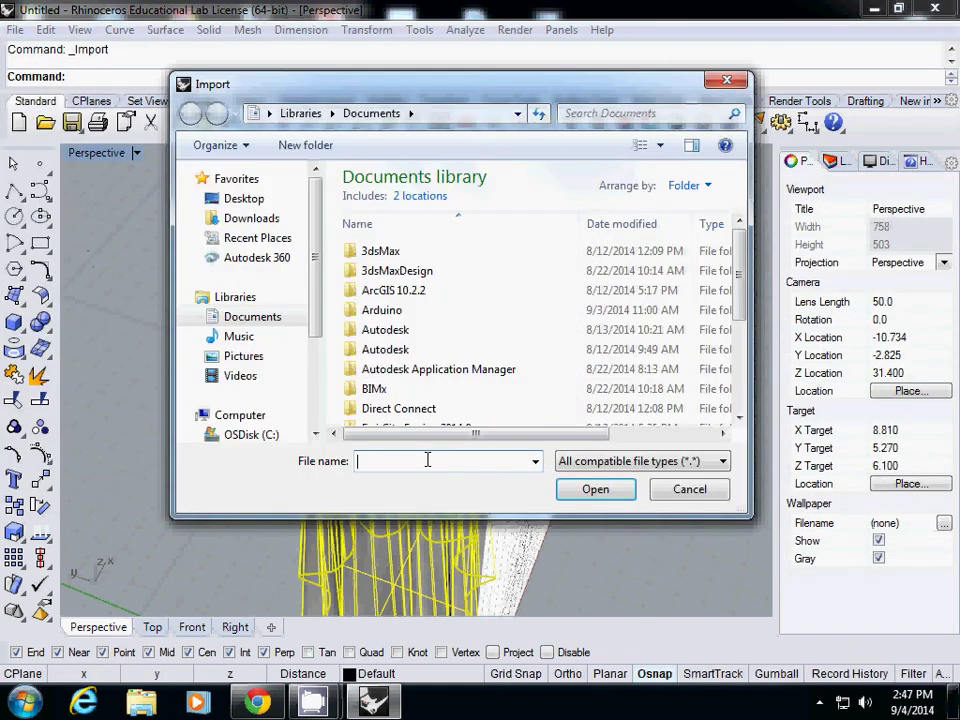
pyautogui.click(610, 462)
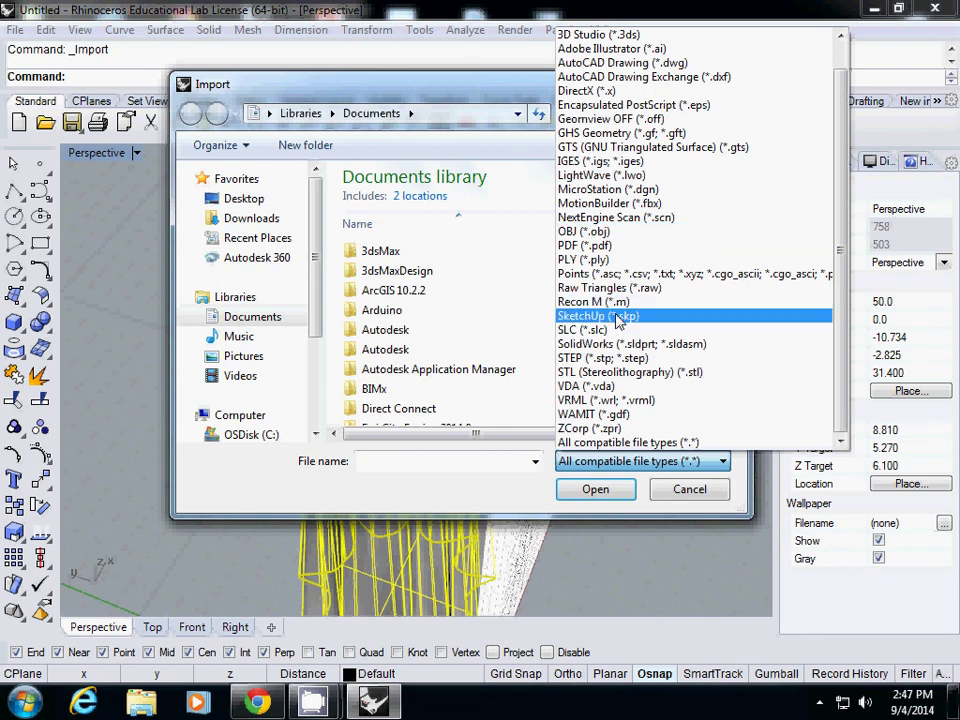
pyautogui.click(621, 495)
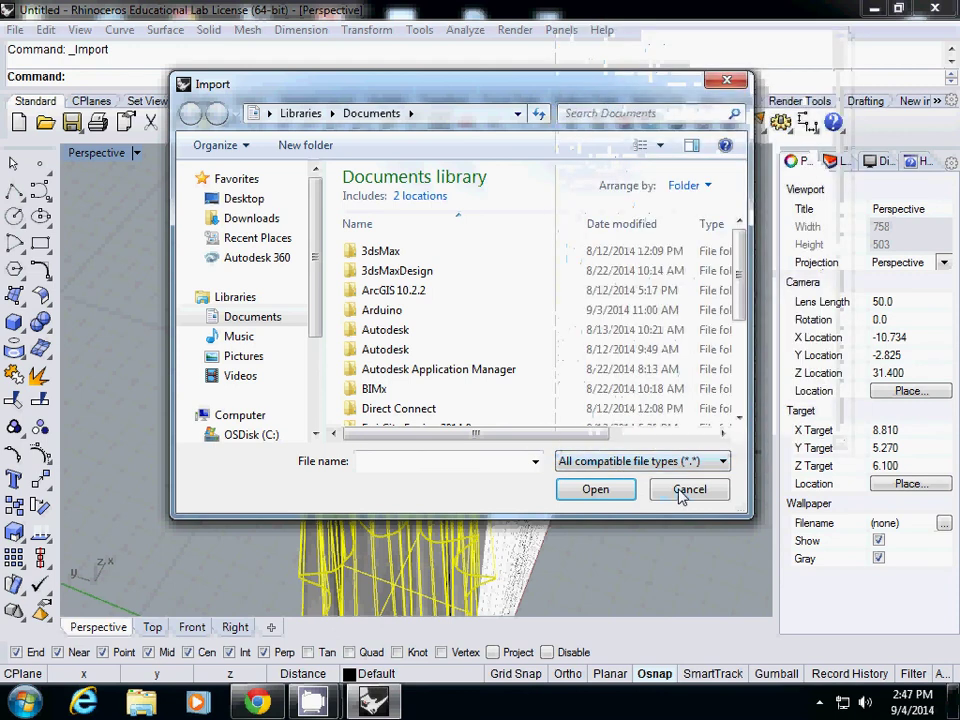
pyautogui.click(689, 489)
pyautogui.click(193, 281)
pyautogui.click(342, 342)
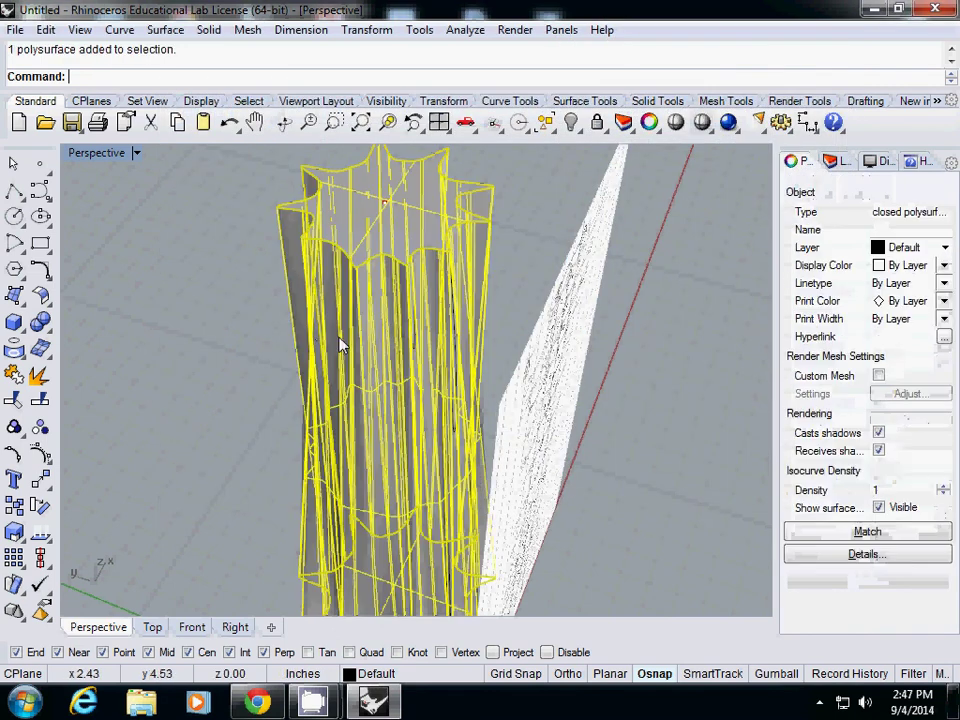
pyautogui.moveTo(312, 702)
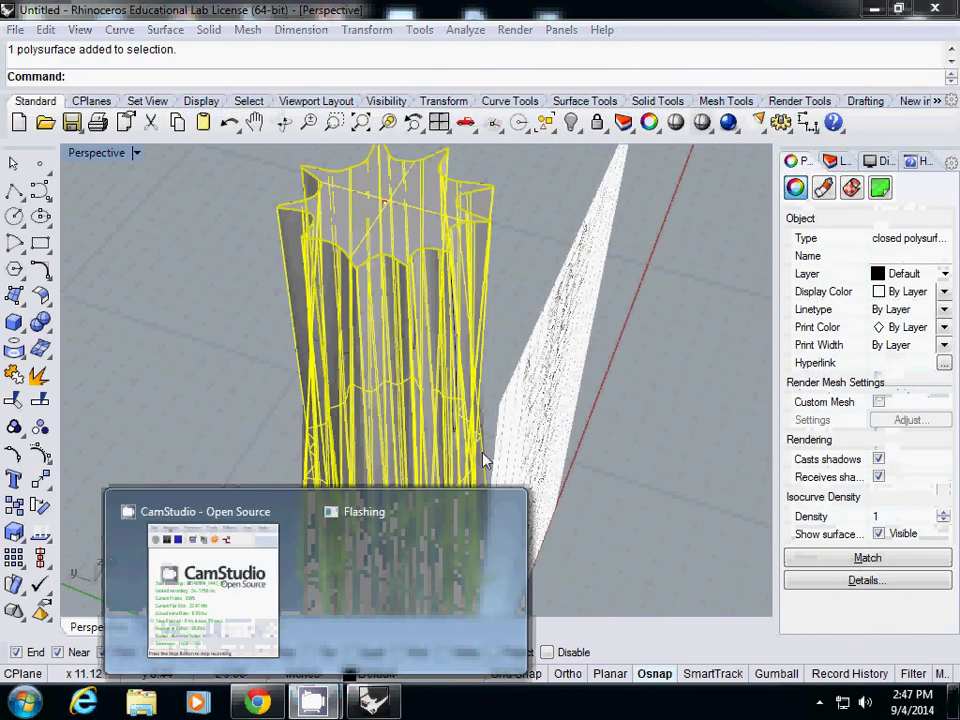